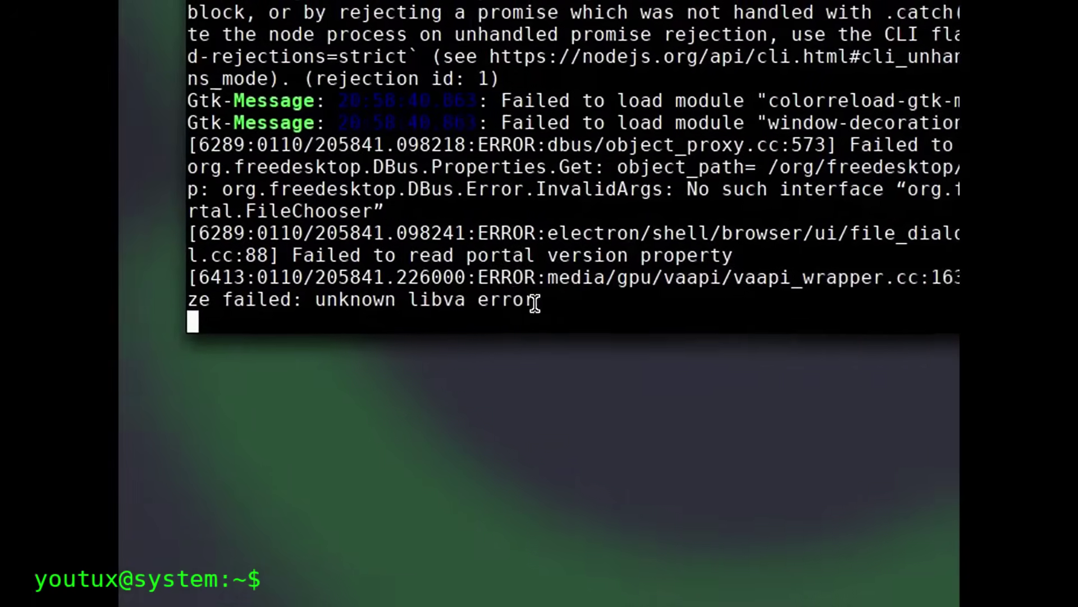
Step: Highlight the flatpak install error about the missing org.freedesktop.Platform 20.08 runtime, then deselect
drag(663, 287, 331, 44)
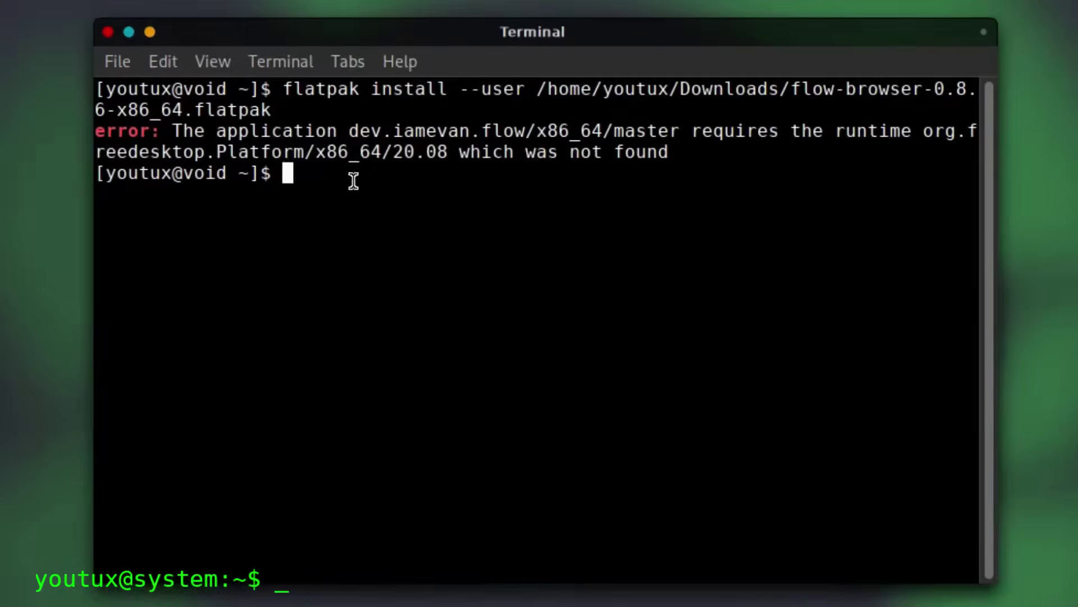
drag(395, 273, 200, 193)
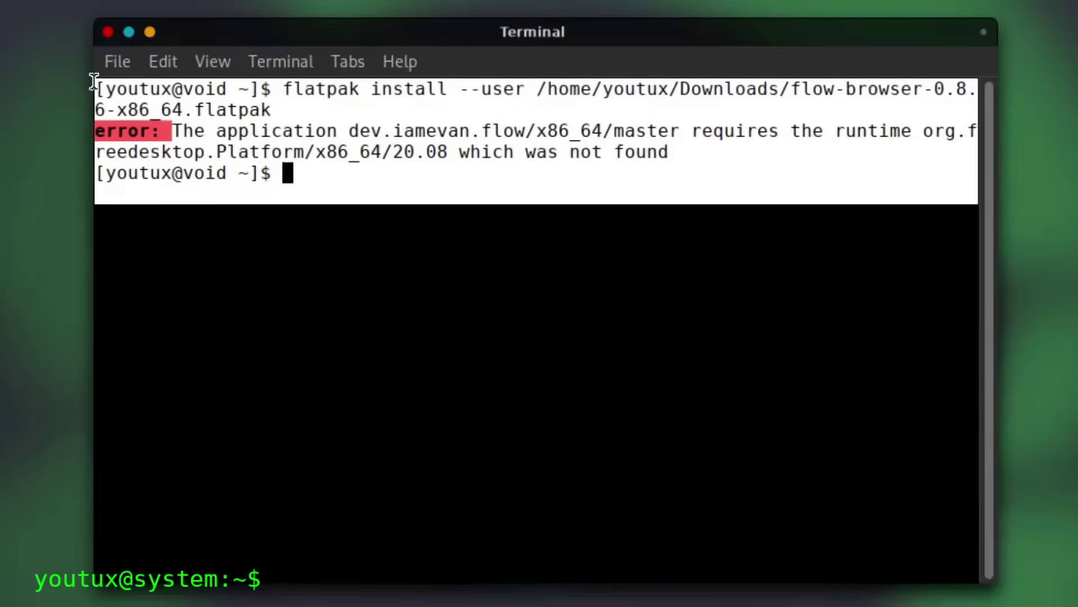
click(287, 150)
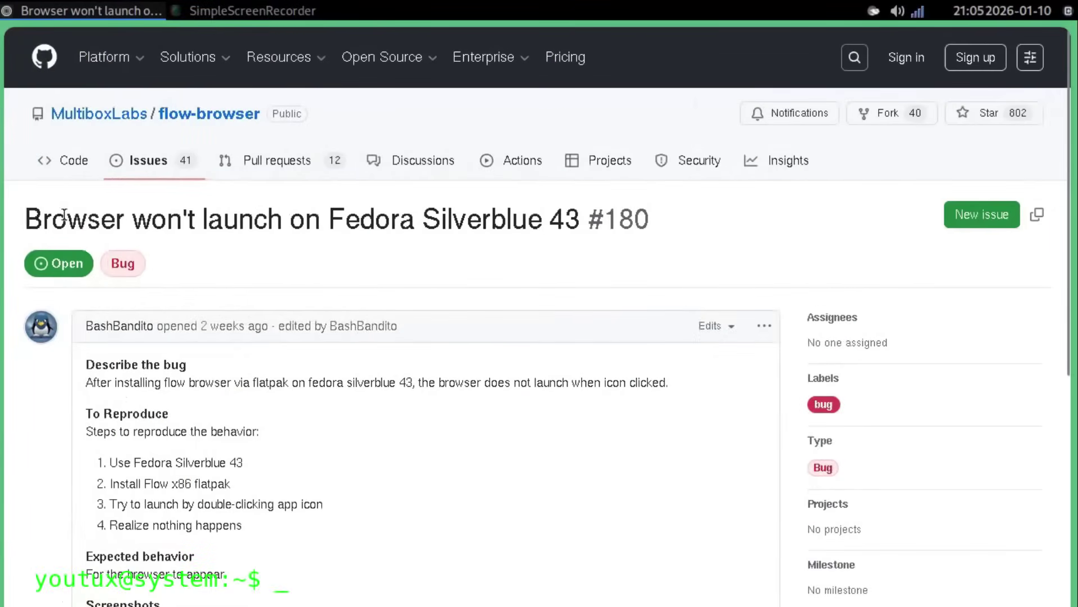
Step: Highlight the Fedora Silverblue 43 issue title, then scroll to the maintainer's untested-installers reply
drag(40, 215, 676, 224)
click(574, 242)
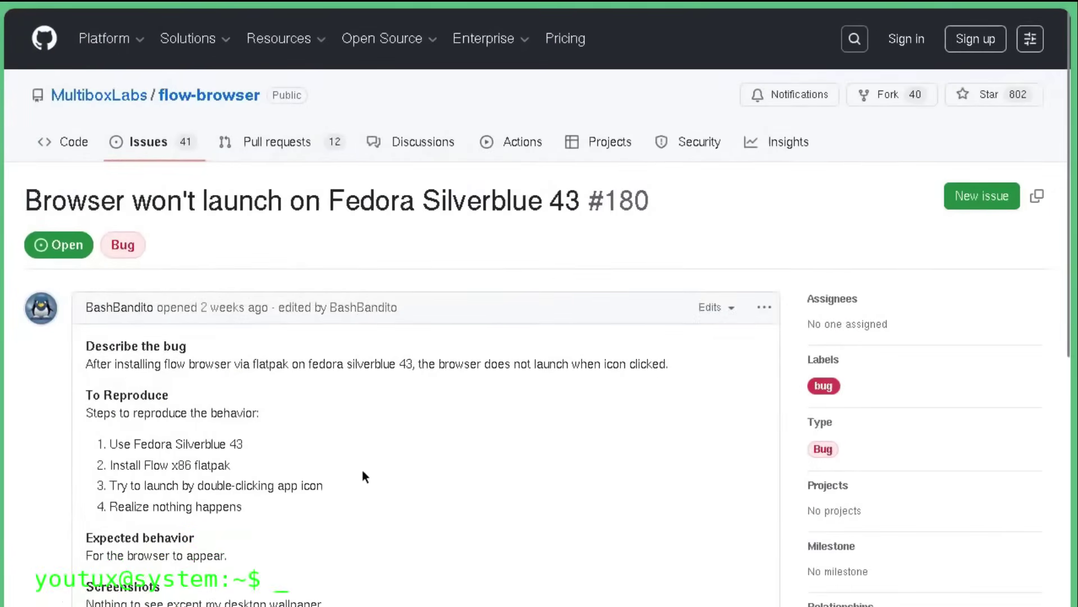
scroll(337, 472, down, 9)
scroll(196, 461, down, 7)
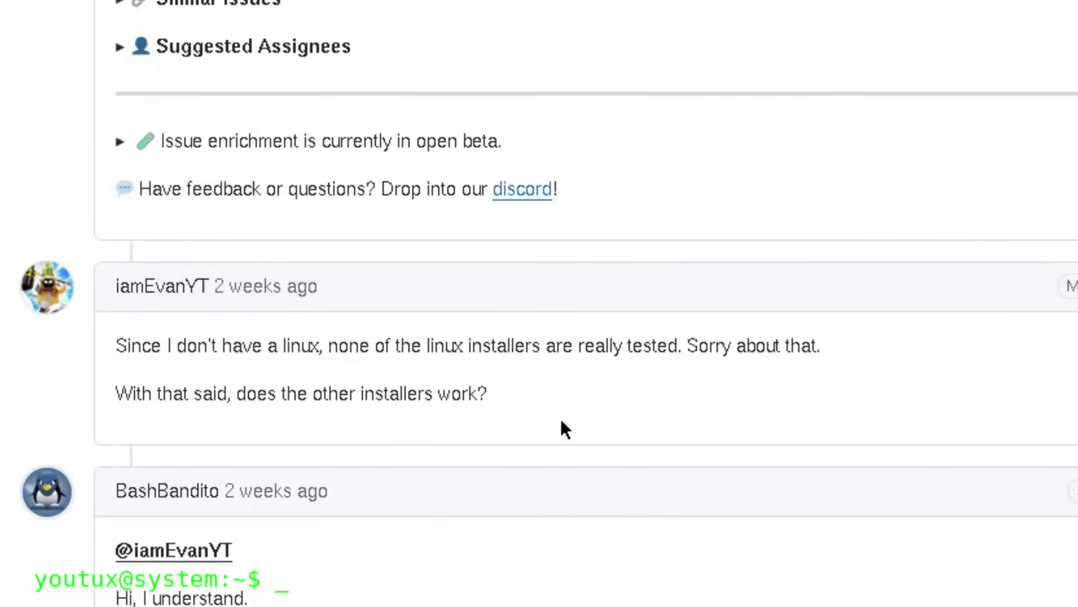
scroll(561, 419, down, 3)
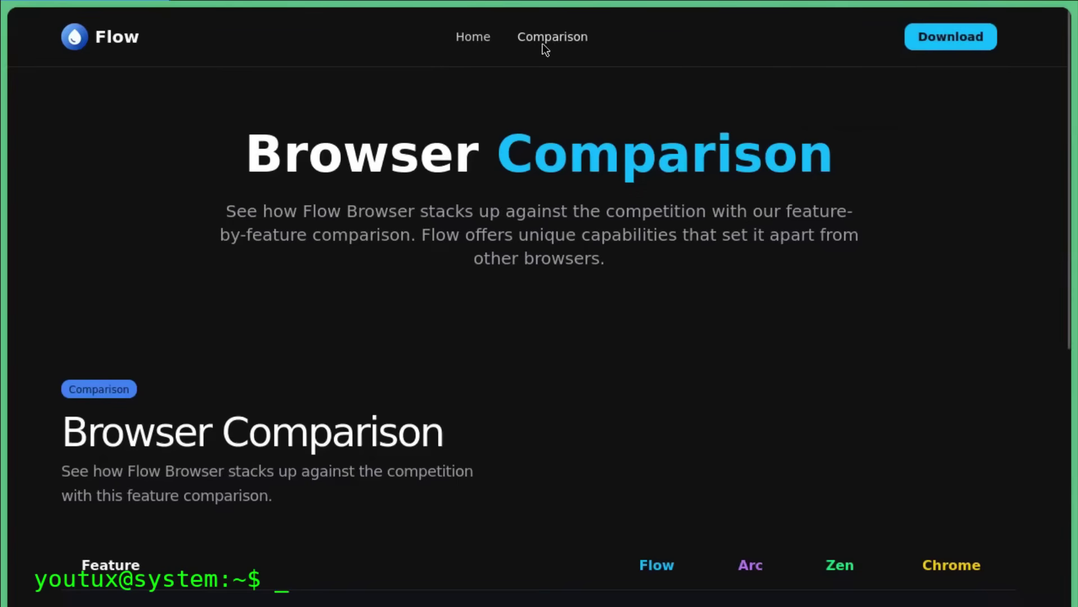
Step: Go from Flow's home page to Comparison and scroll through the Arc, Zen, Chrome table
click(477, 38)
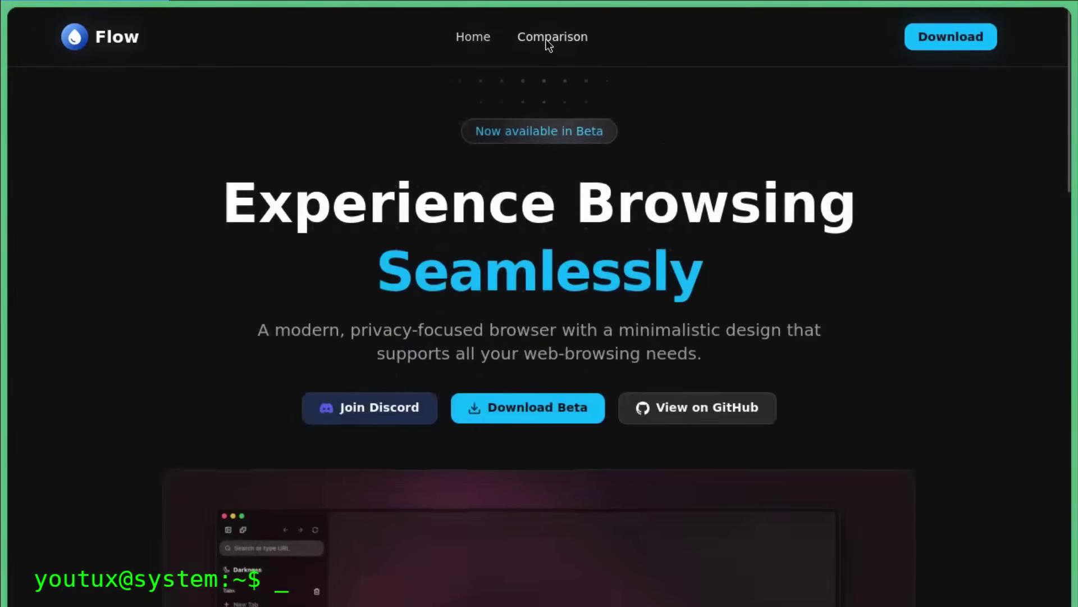
click(548, 41)
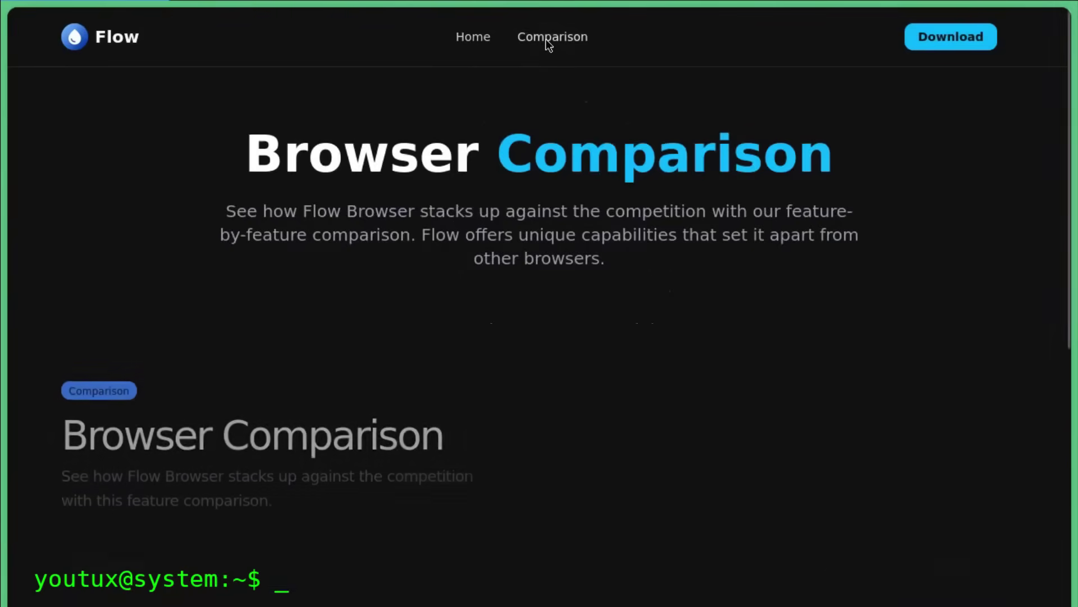
scroll(503, 247, down, 5)
scroll(493, 297, down, 2)
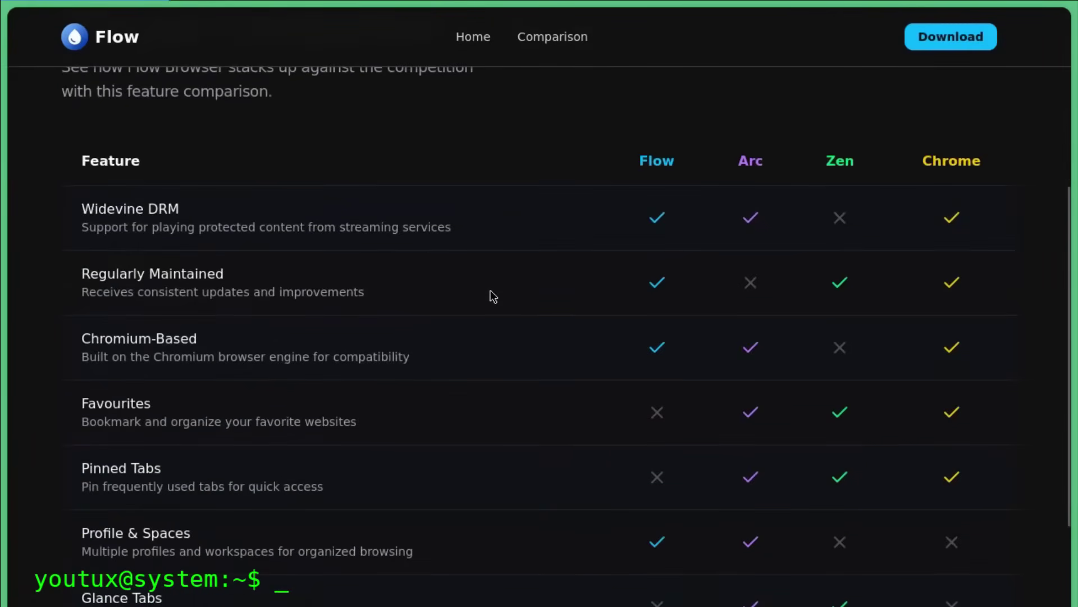
scroll(493, 296, down, 7)
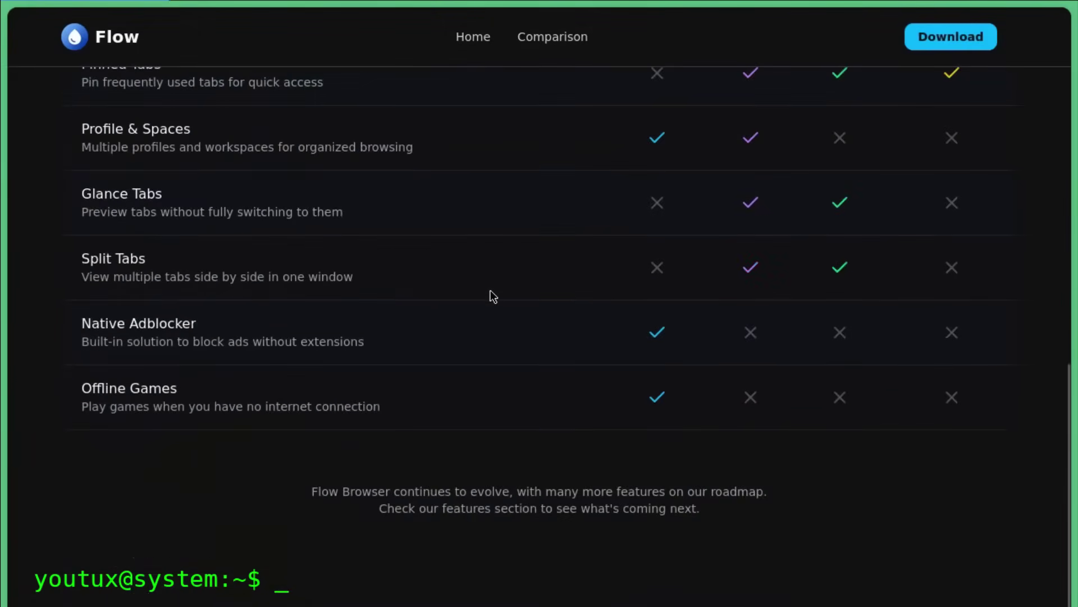
scroll(493, 296, down, 4)
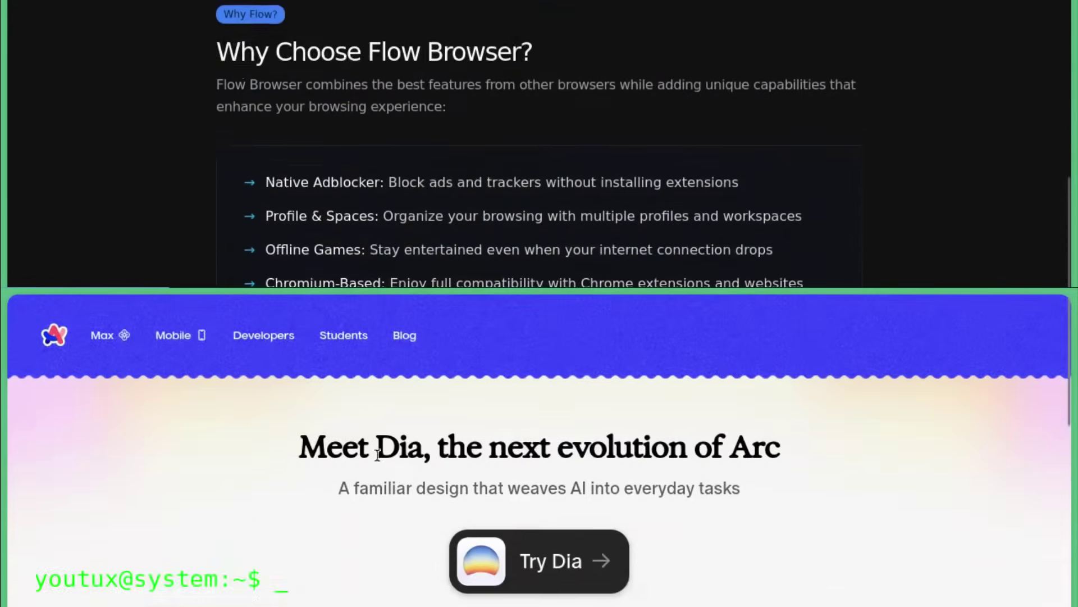
Step: Scroll the Arc homepage past downloads, the MMMHome demo and photo grid to Spaces
scroll(389, 446, down, 10)
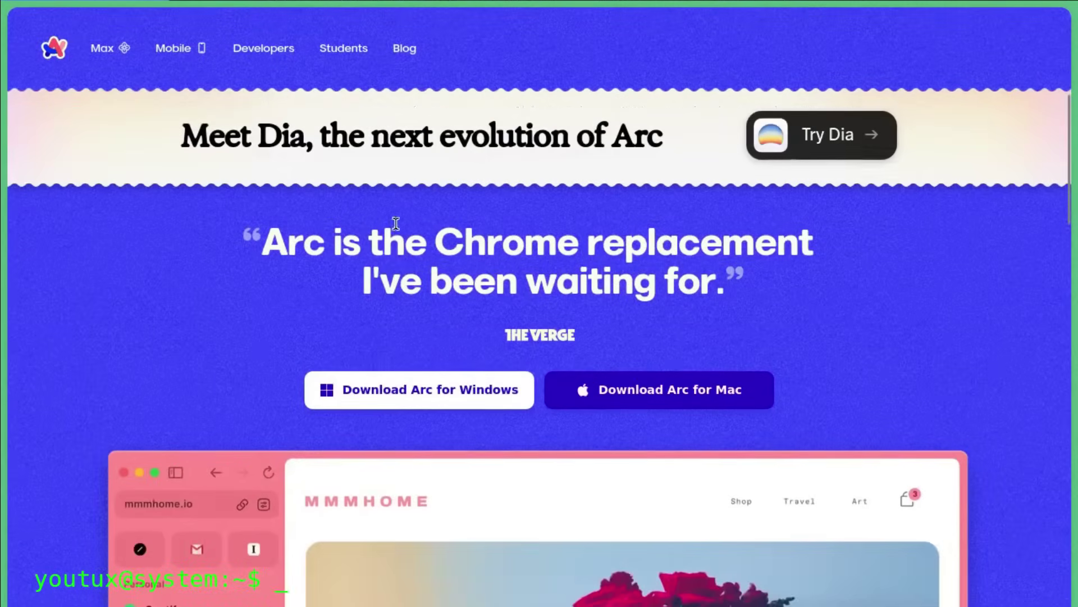
scroll(412, 433, down, 10)
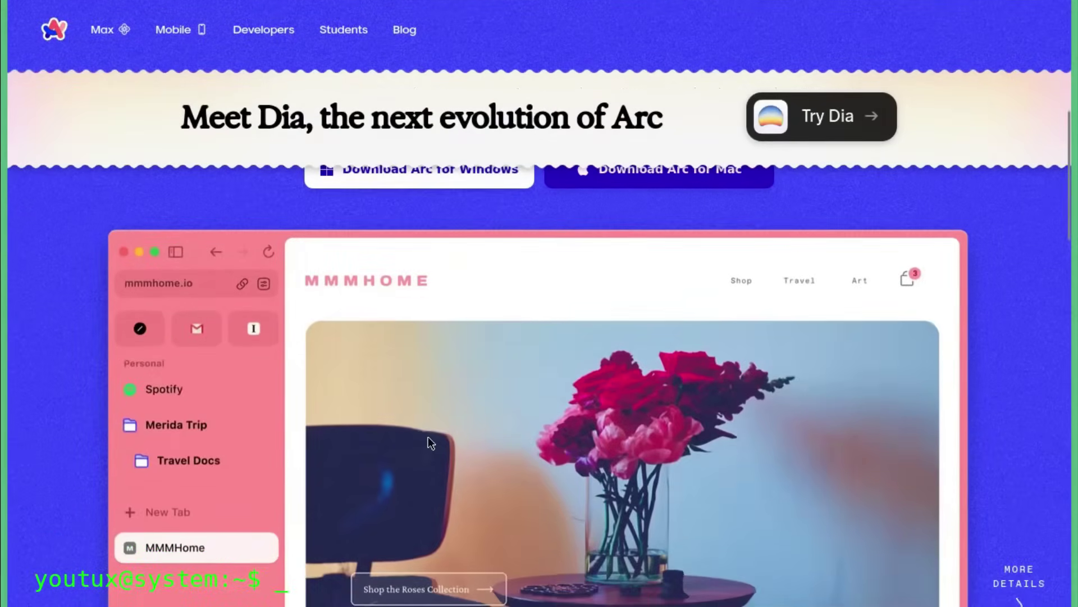
scroll(429, 432, down, 9)
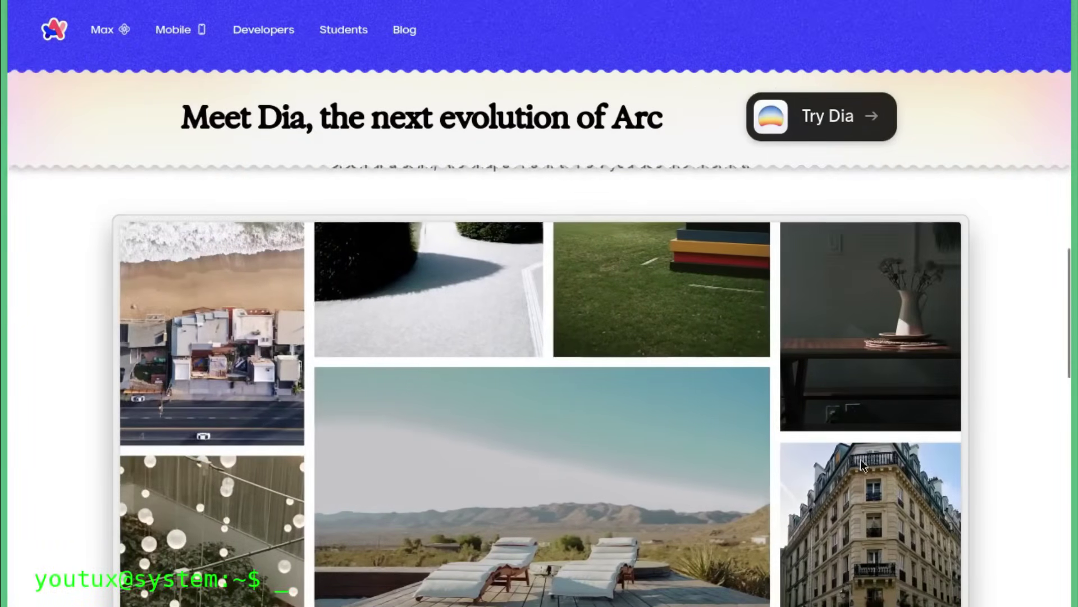
scroll(855, 466, down, 8)
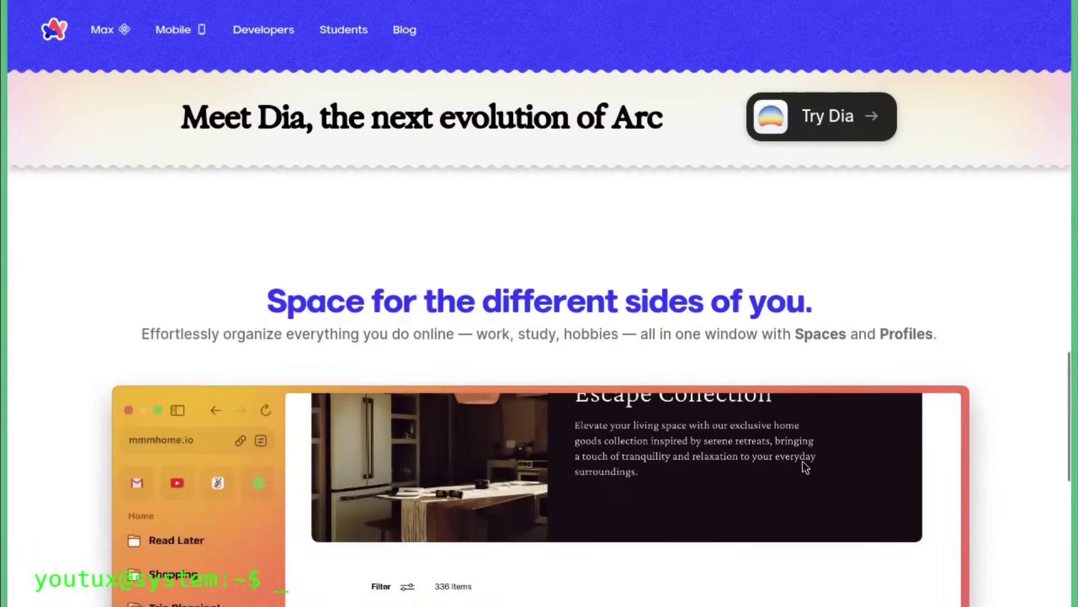
scroll(797, 466, down, 3)
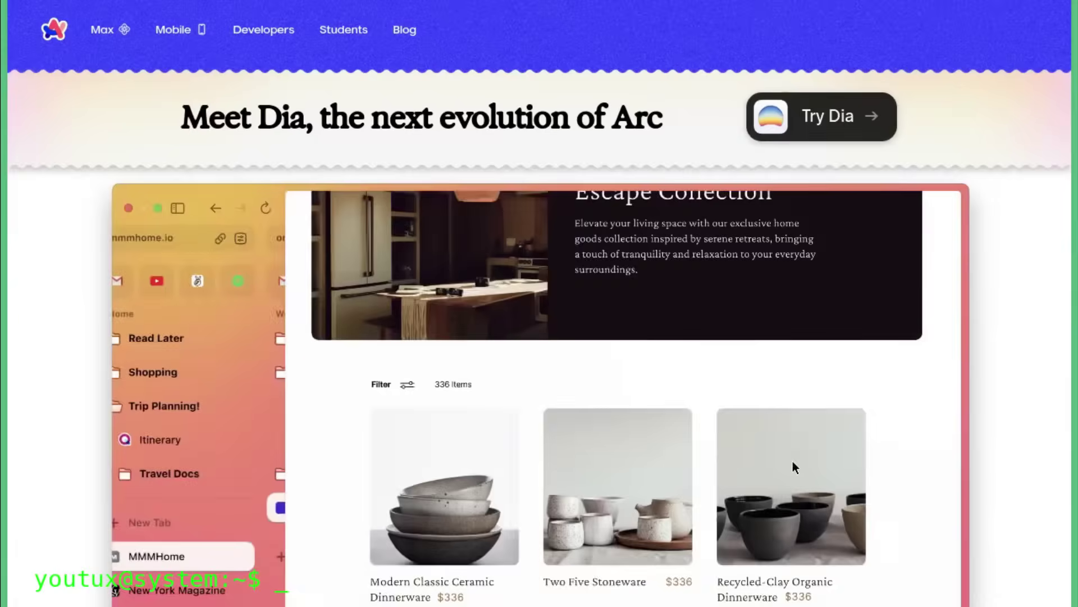
scroll(793, 463, down, 8)
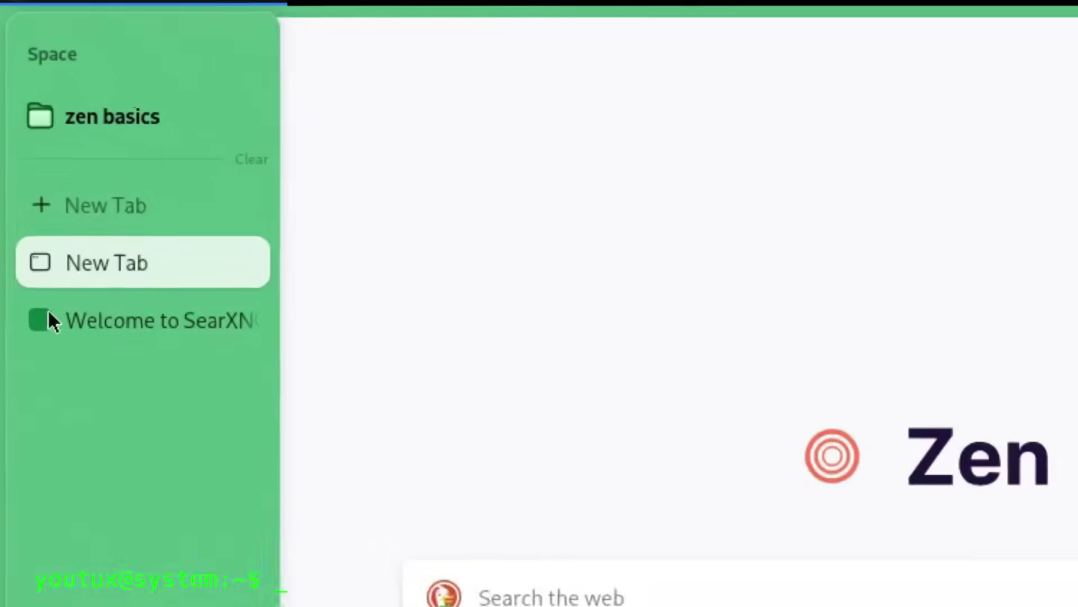
Step: Add three new tabs and switch through each of them
click(109, 224)
click(109, 224)
click(110, 223)
click(106, 331)
click(109, 389)
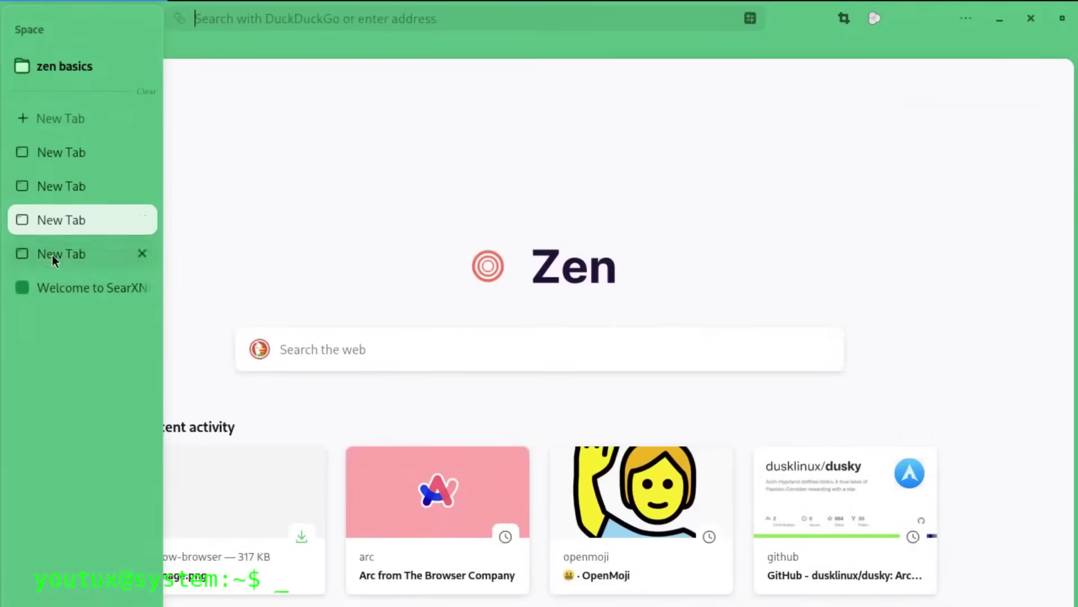
click(53, 255)
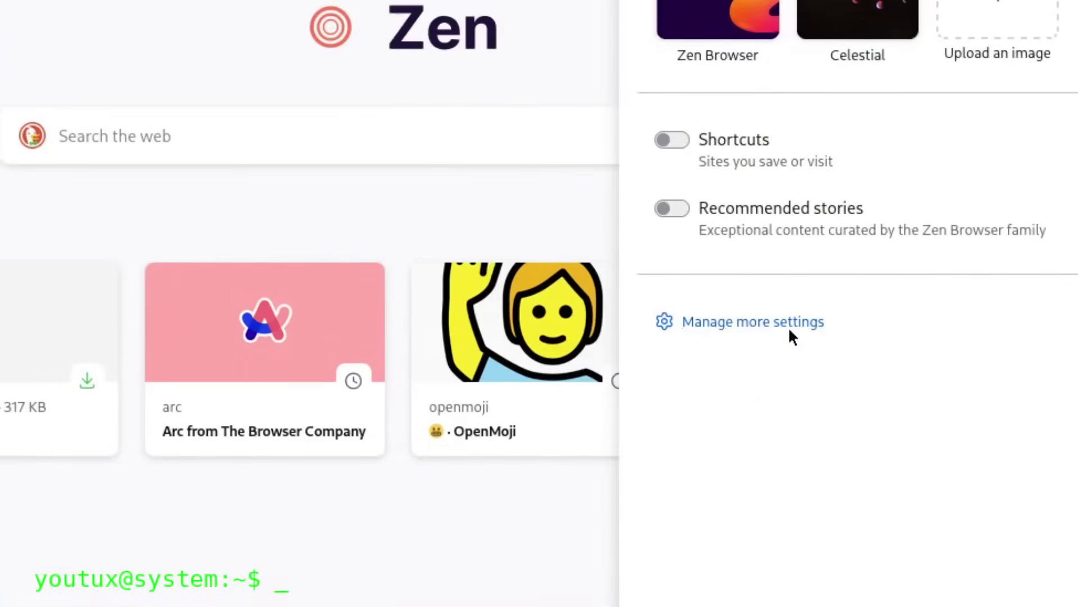
Step: Browse the Look and Feel settings, postponing the restart prompt until later
click(792, 336)
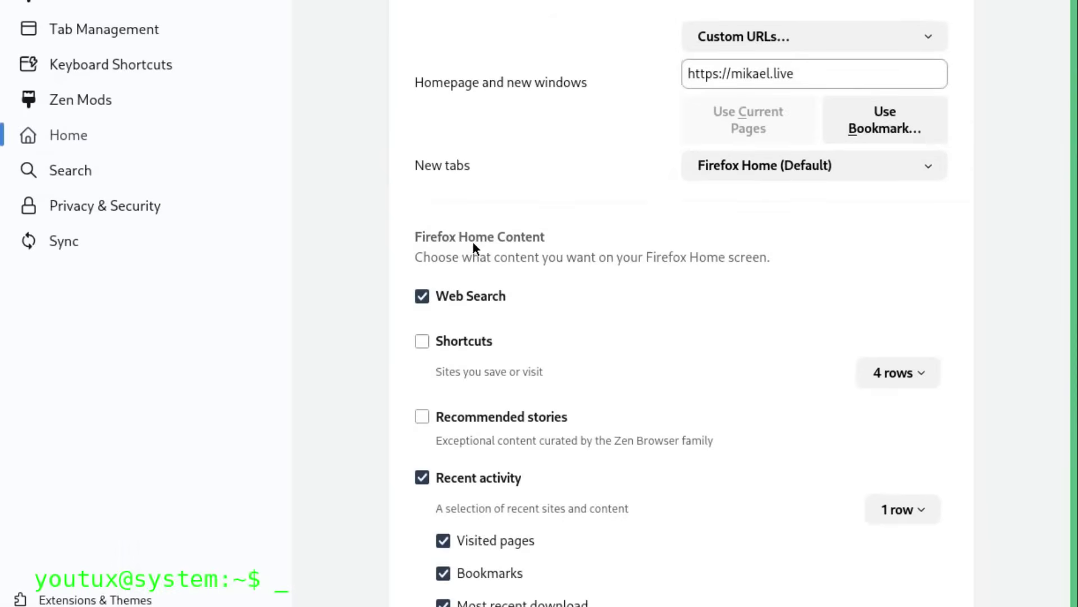
click(84, 4)
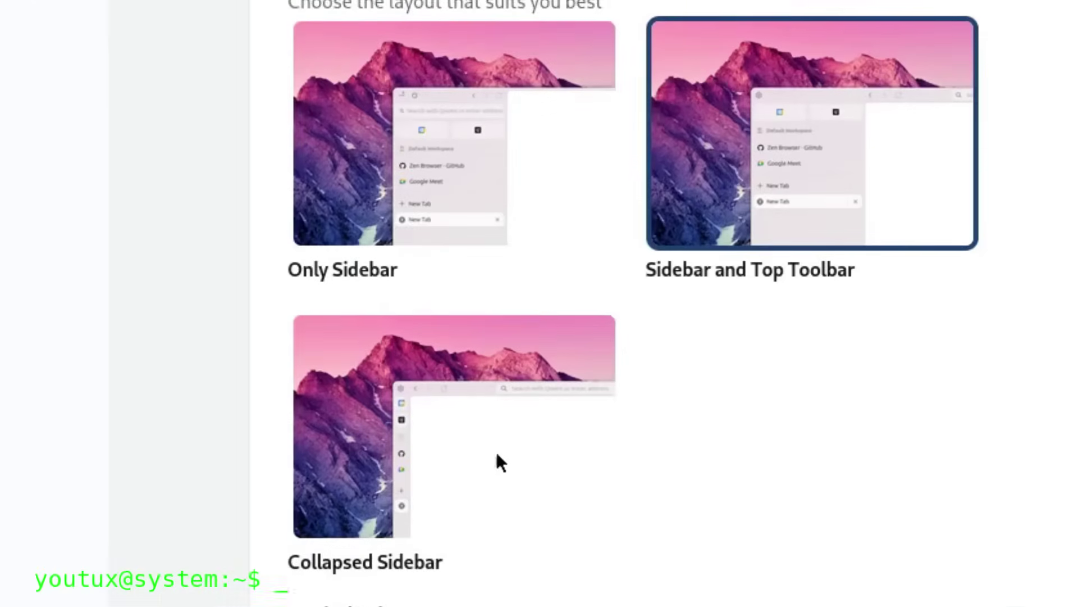
scroll(663, 303, down, 5)
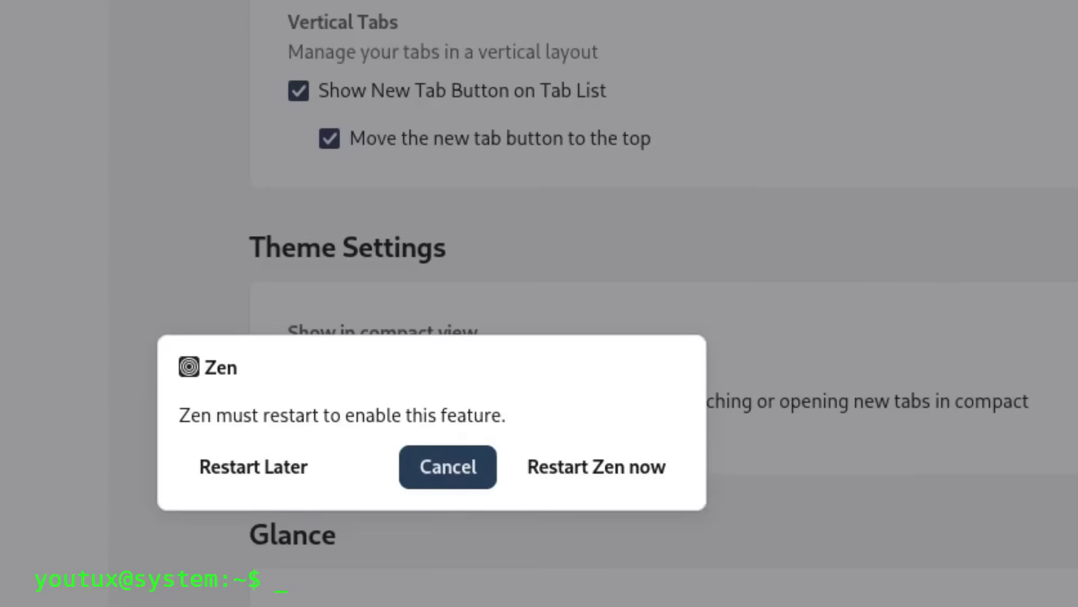
click(456, 472)
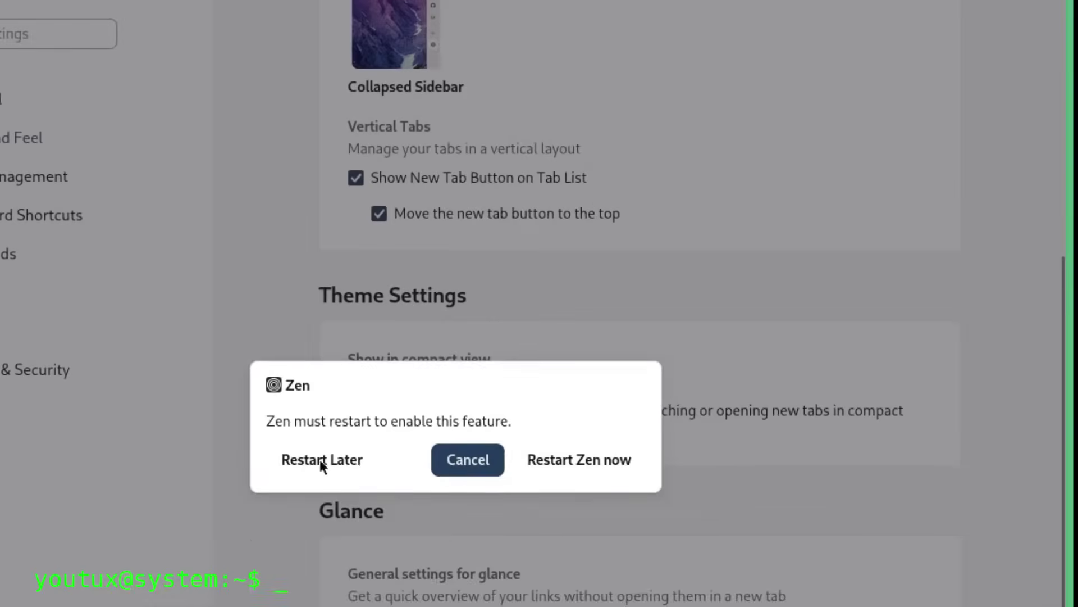
click(302, 459)
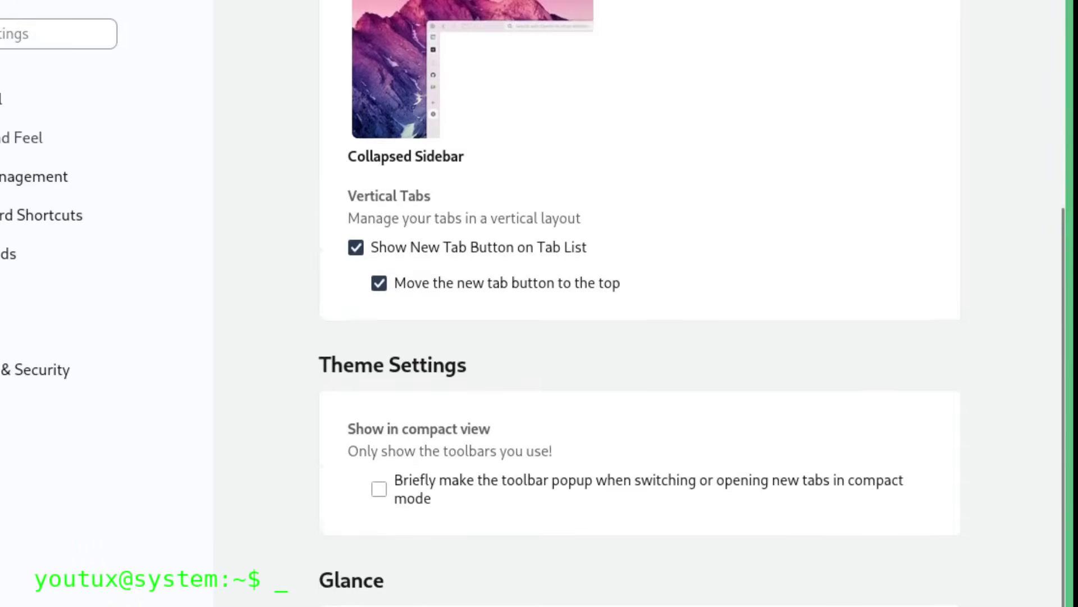
scroll(639, 303, down, 3)
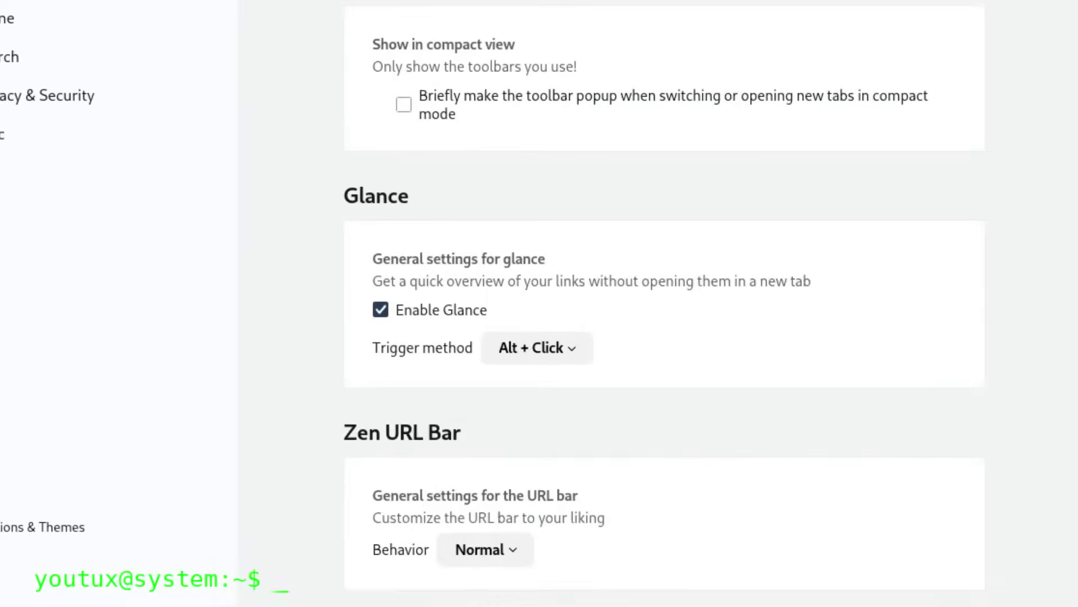
scroll(638, 304, down, 10)
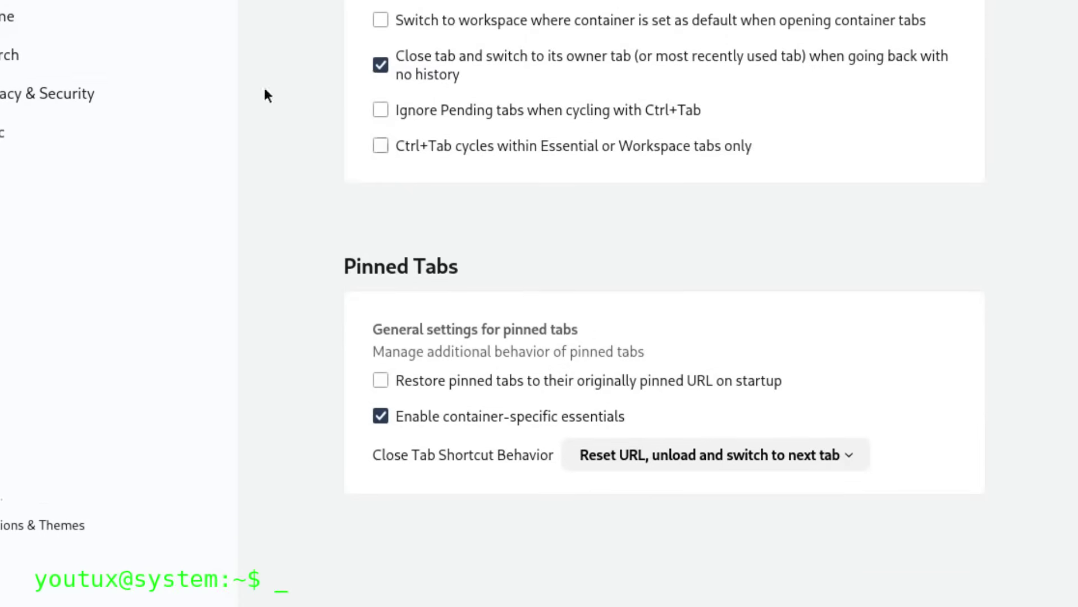
Step: Look through Keyboard Shortcuts, Zen Mods, Home and General settings, then return to a new tab
click(159, 239)
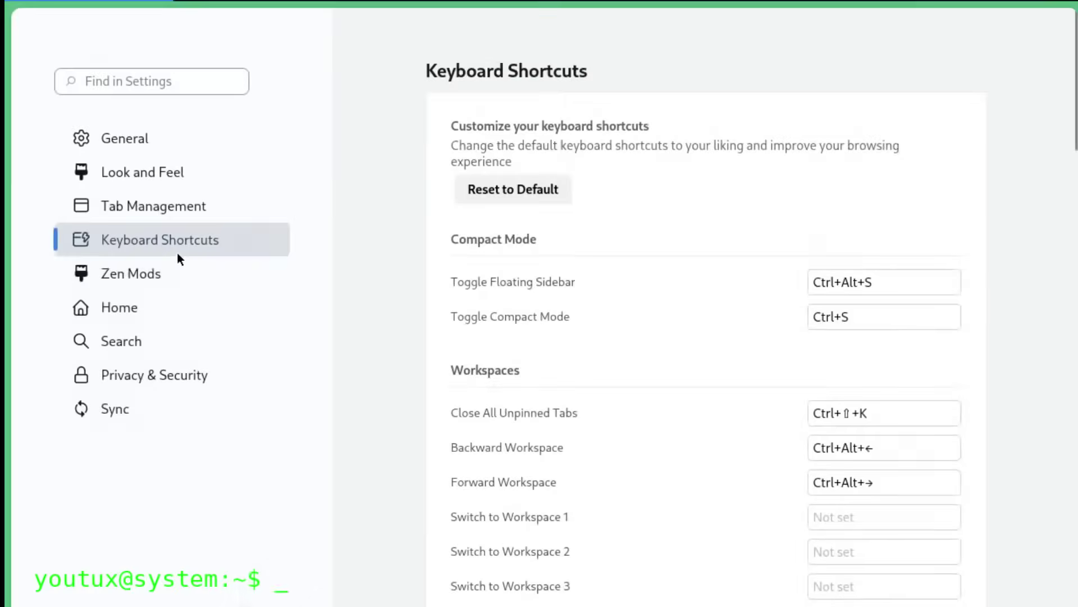
click(171, 267)
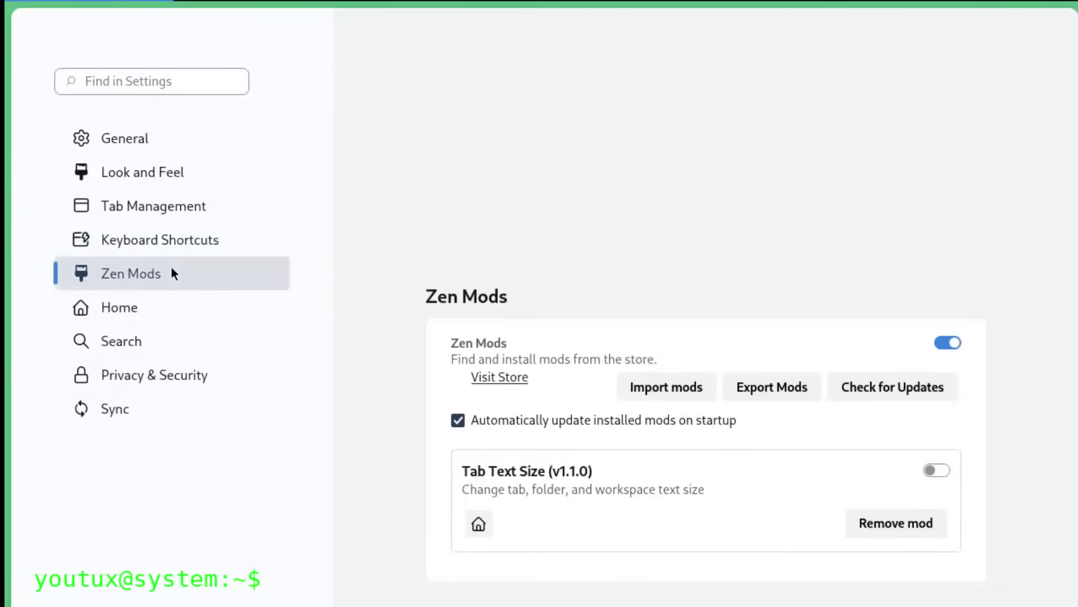
click(154, 310)
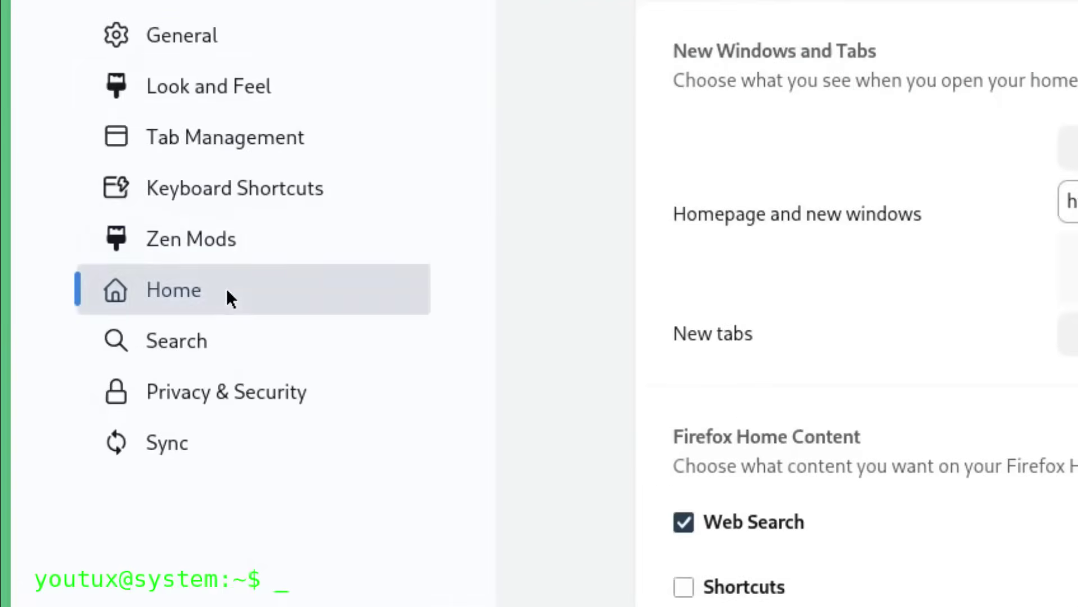
click(134, 151)
mouse_move(3, 137)
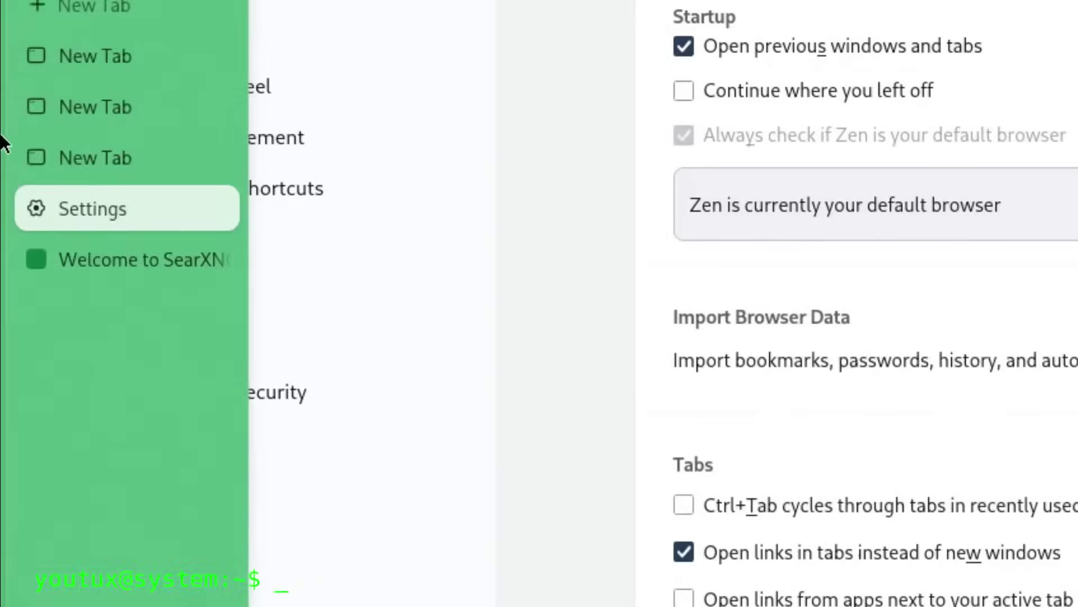
click(108, 56)
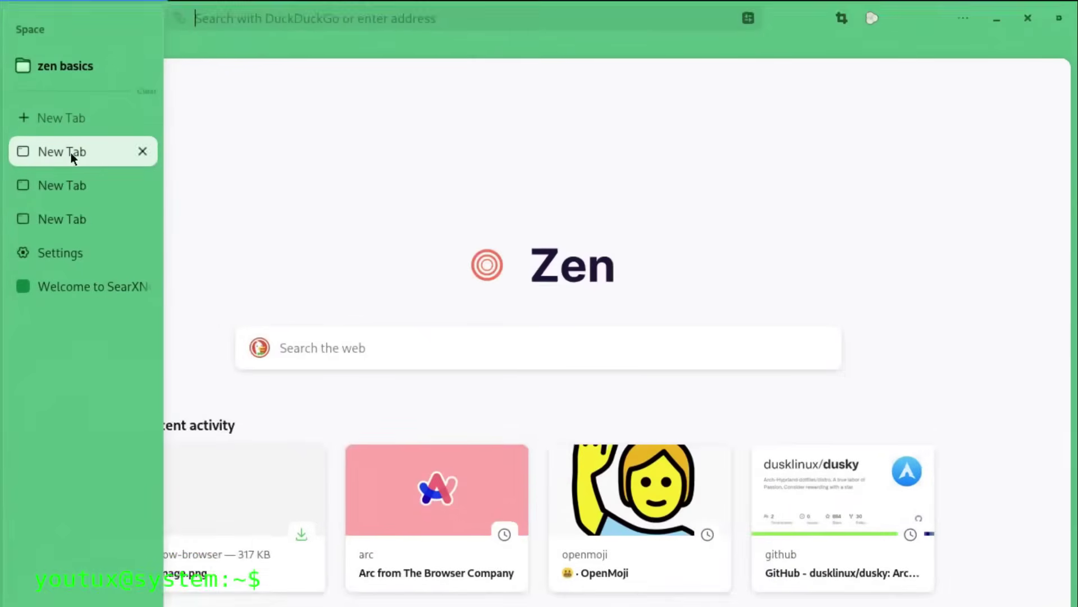
Step: Enable compact mode and save a new gradient in the theme editor
right_click(67, 425)
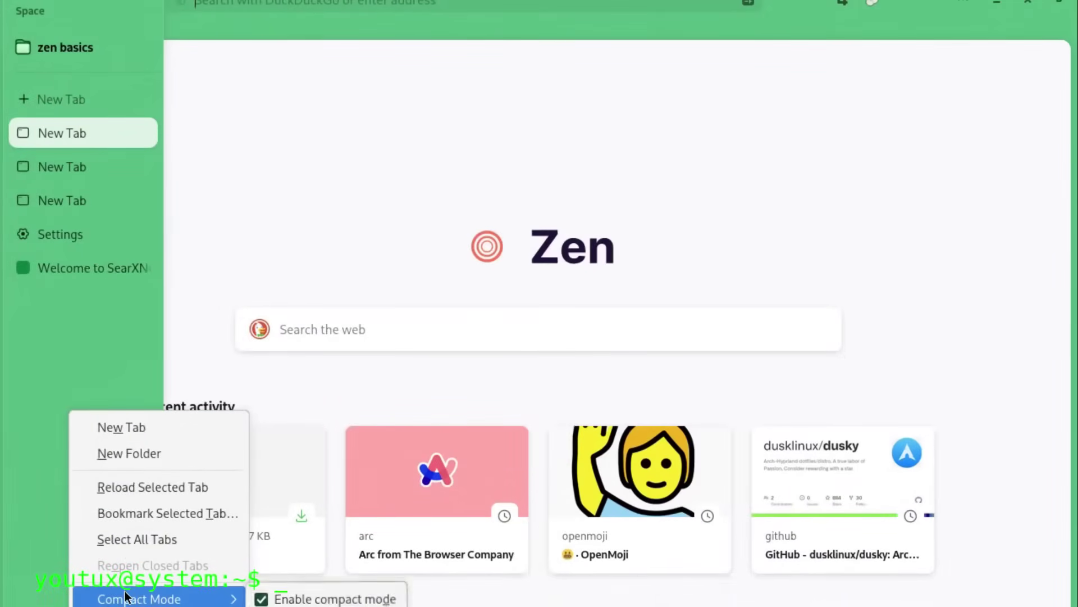
click(326, 599)
mouse_move(0, 341)
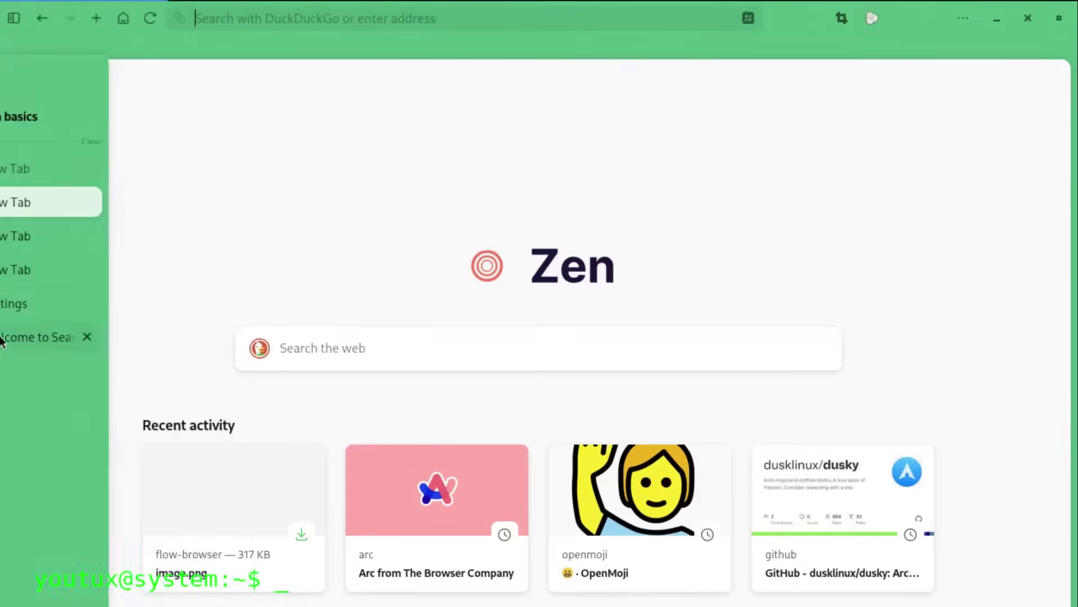
right_click(182, 42)
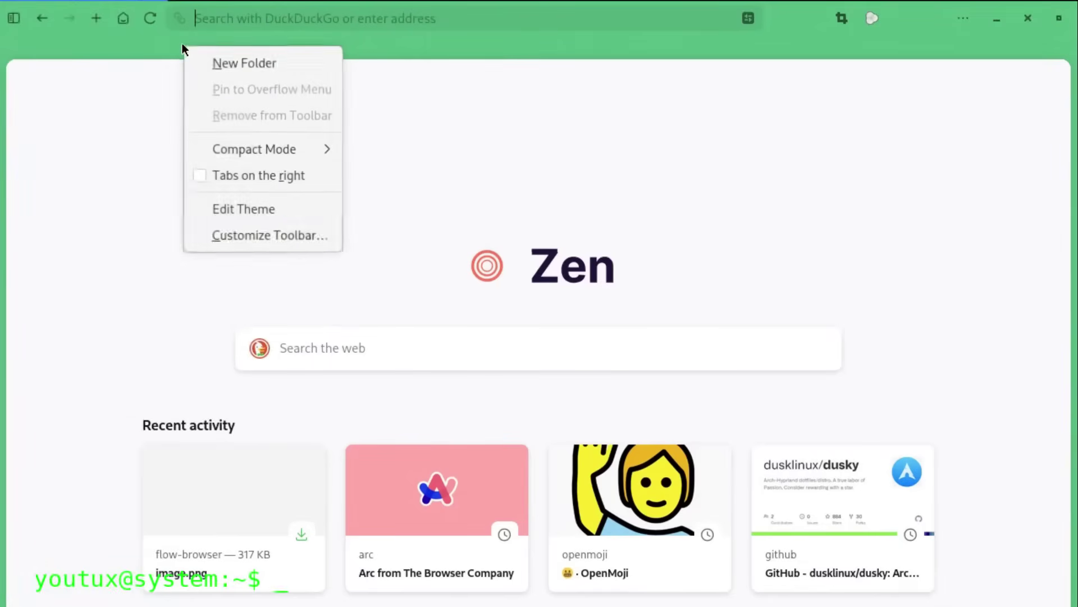
click(278, 218)
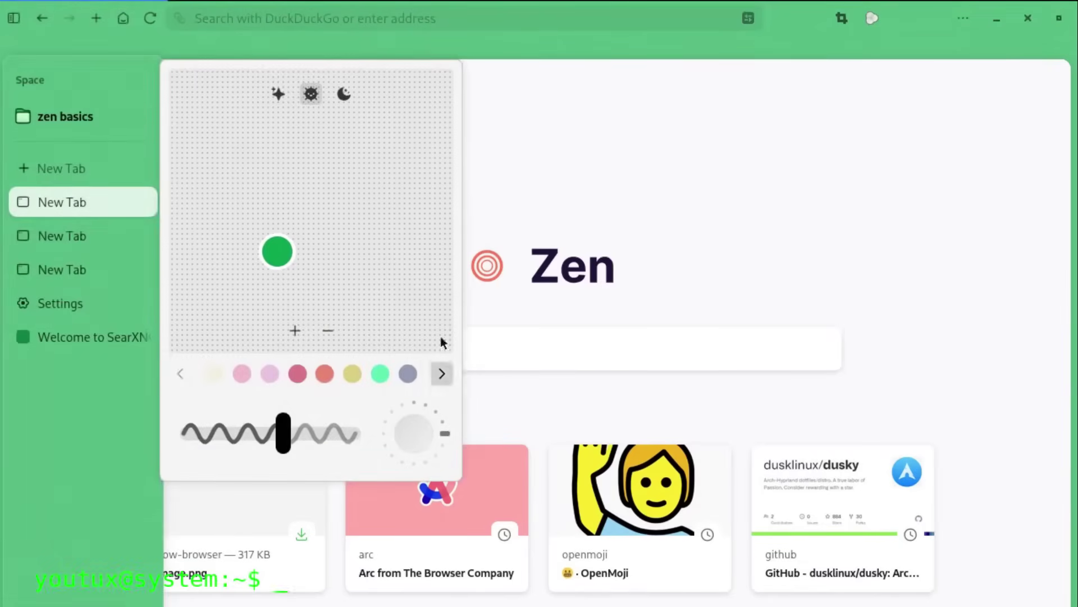
click(561, 179)
right_click(350, 50)
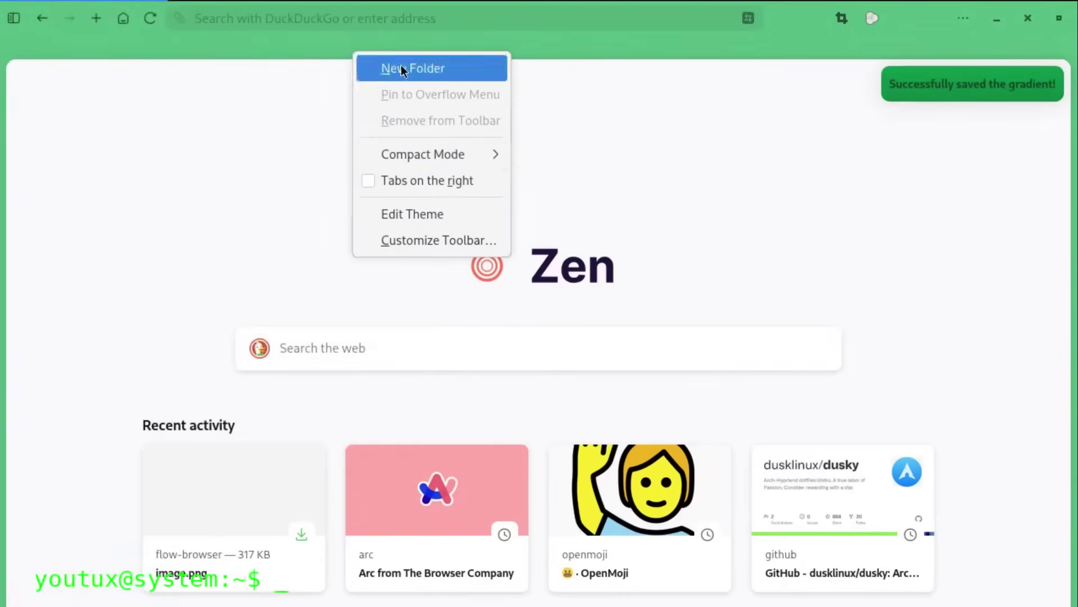
mouse_move(458, 153)
click(696, 124)
Step: Review the Mozilla account's Security, Connected Services and Linked Accounts sections
click(941, 2)
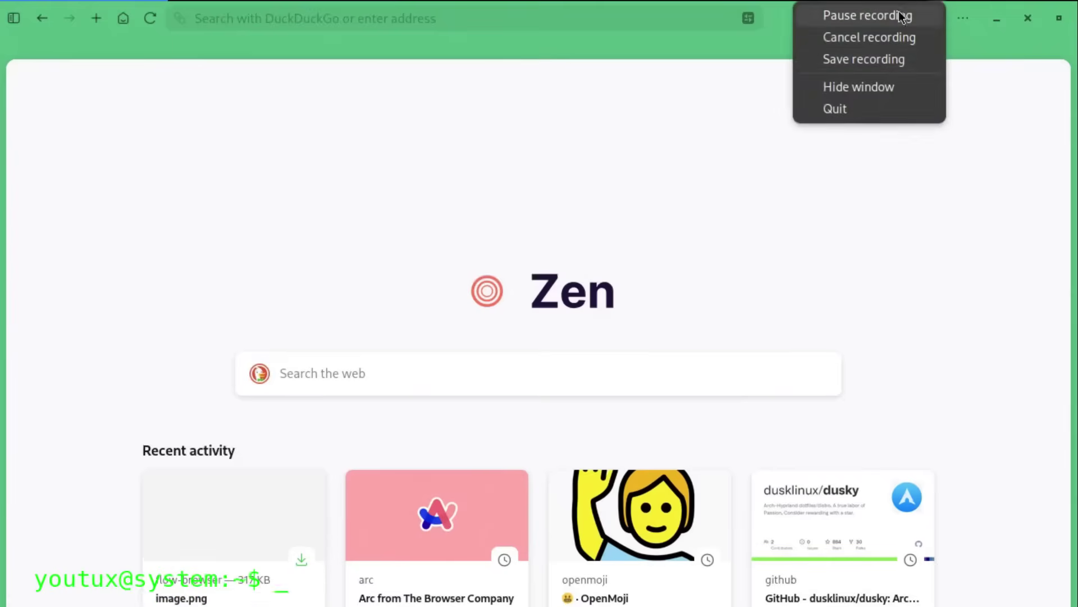
click(884, 59)
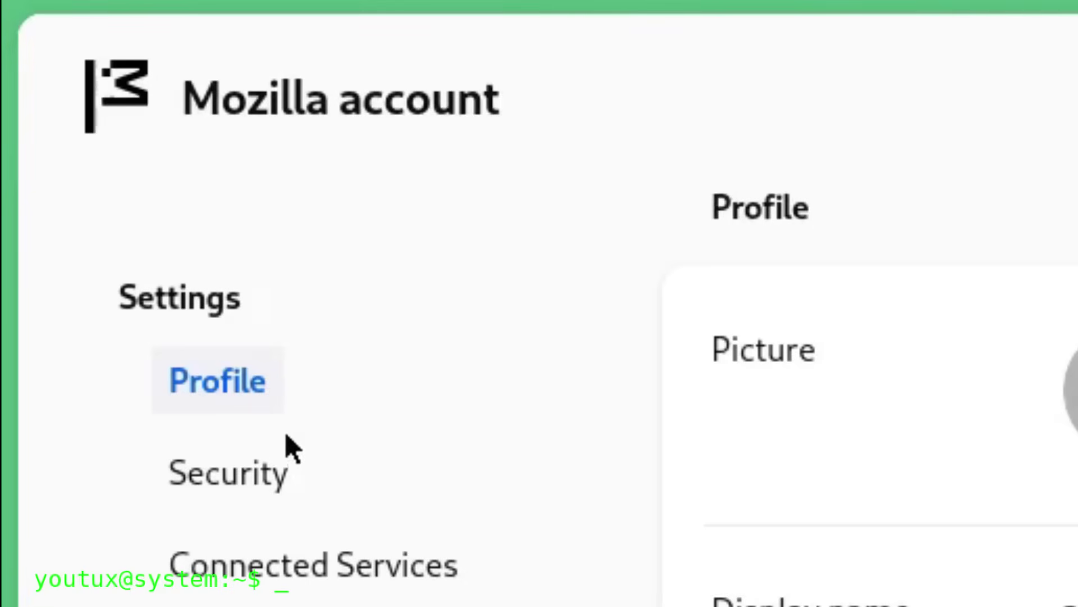
click(237, 471)
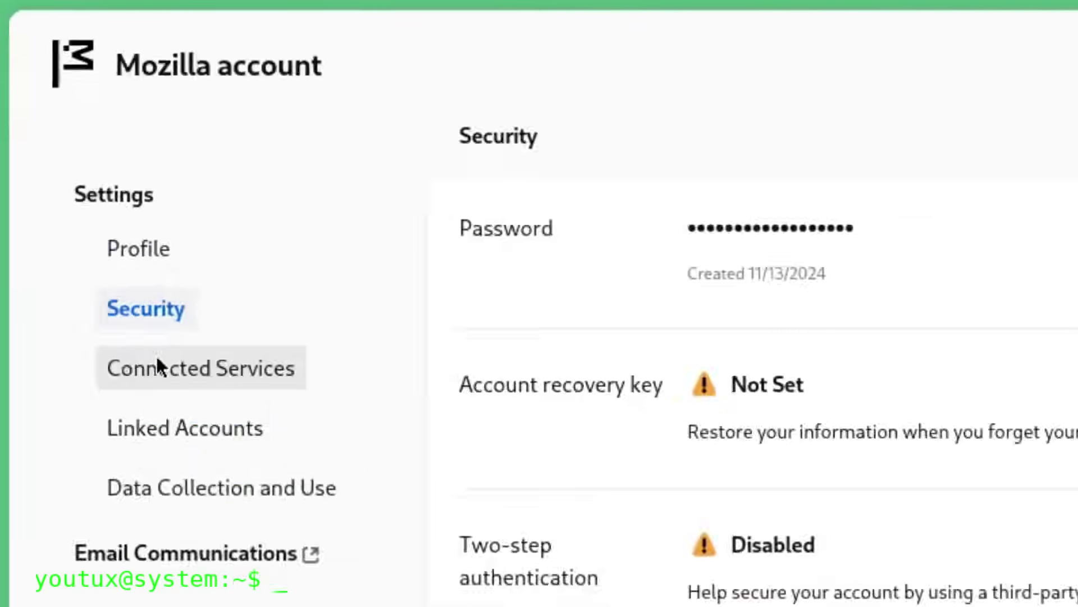
click(157, 366)
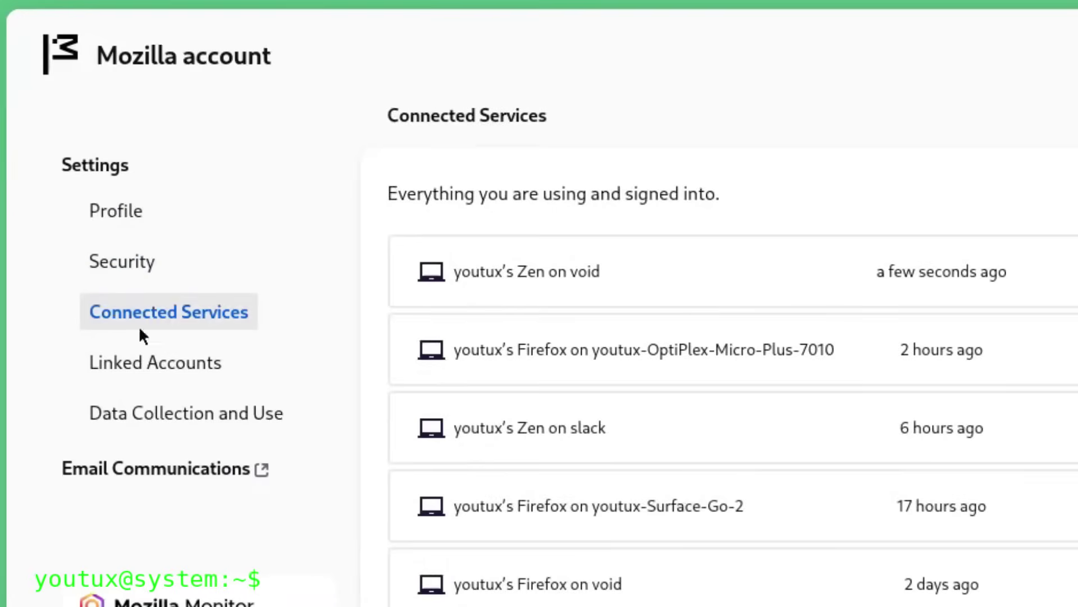
click(150, 363)
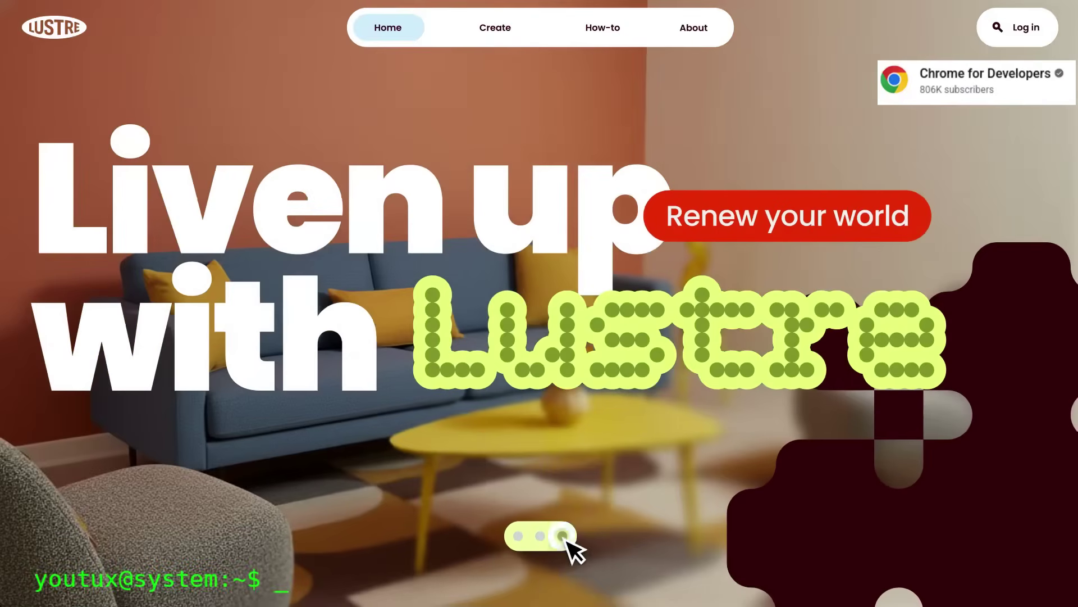
Step: Advance the hero to slide three, choose Kitchen, and show pattern page 2
click(563, 537)
scroll(571, 543, down, 5)
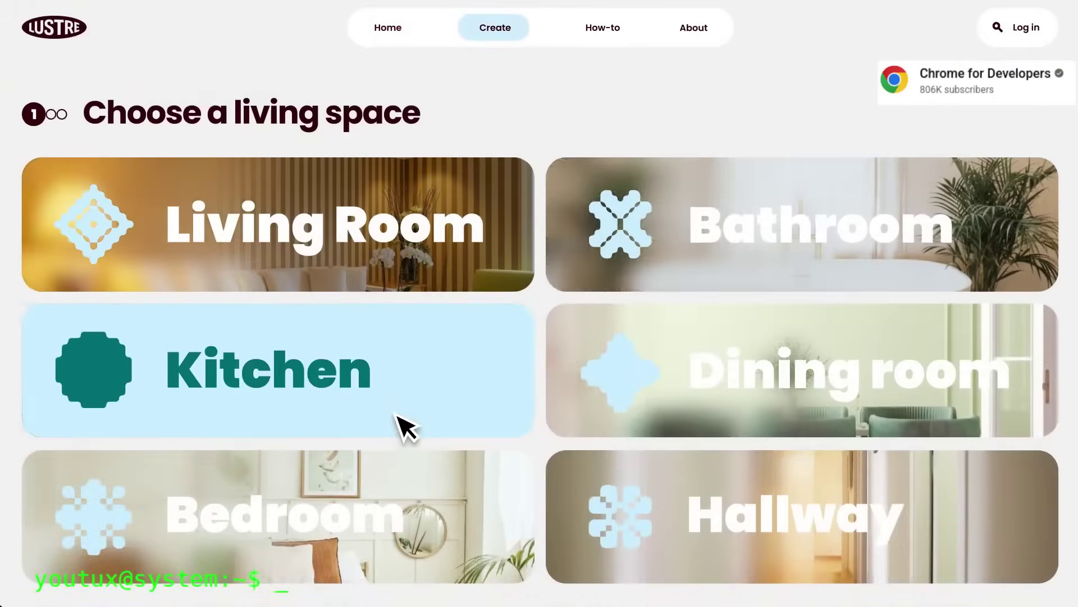
click(405, 427)
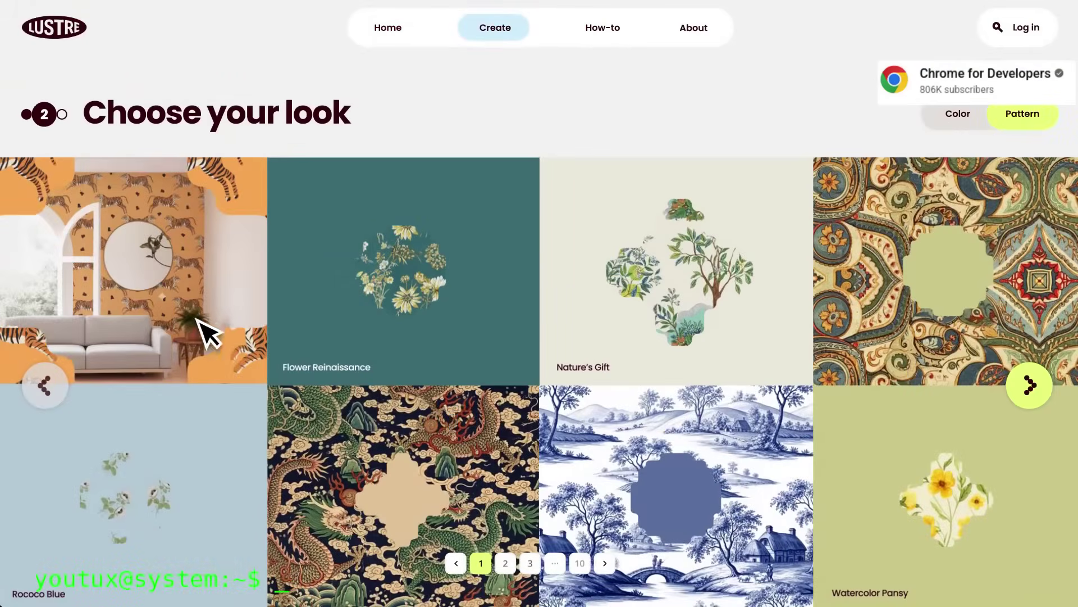
click(505, 563)
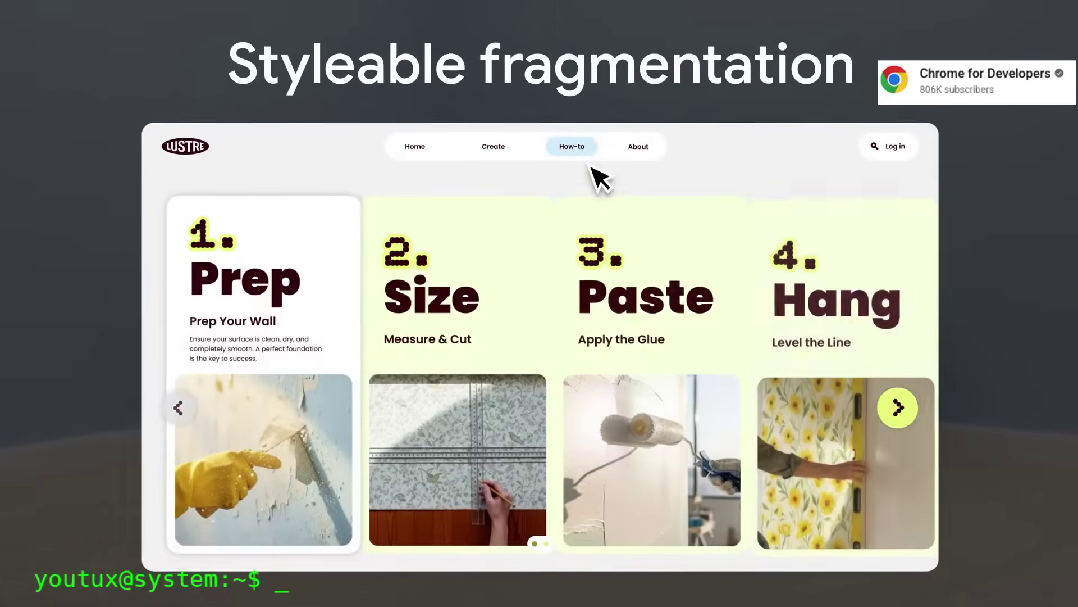
Step: Advance the Lustre how-to carousel to steps Hang, Match and Trim
click(914, 412)
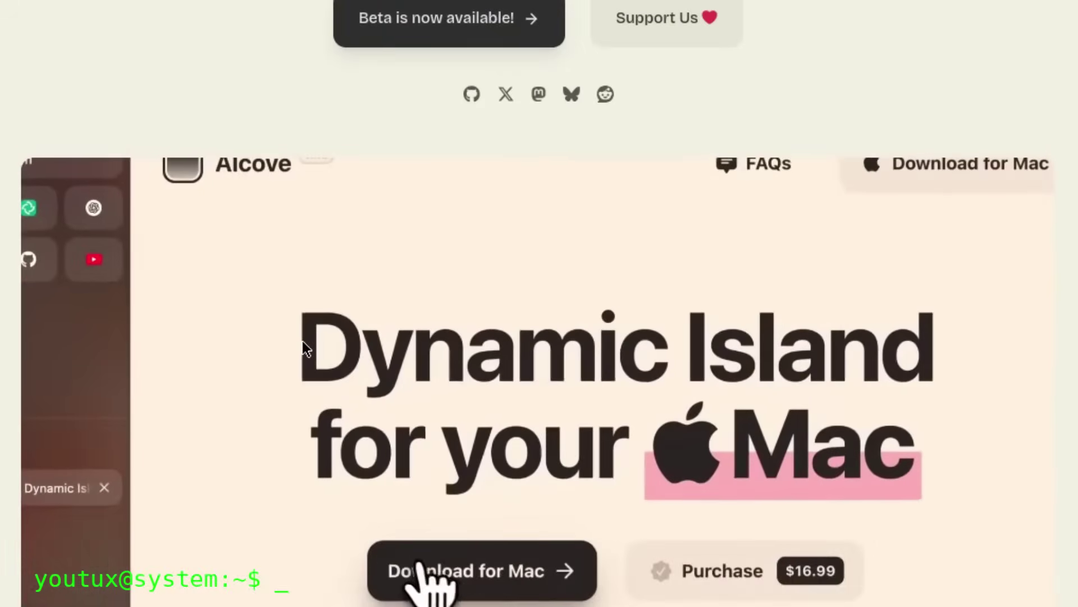
scroll(303, 341, up, 1)
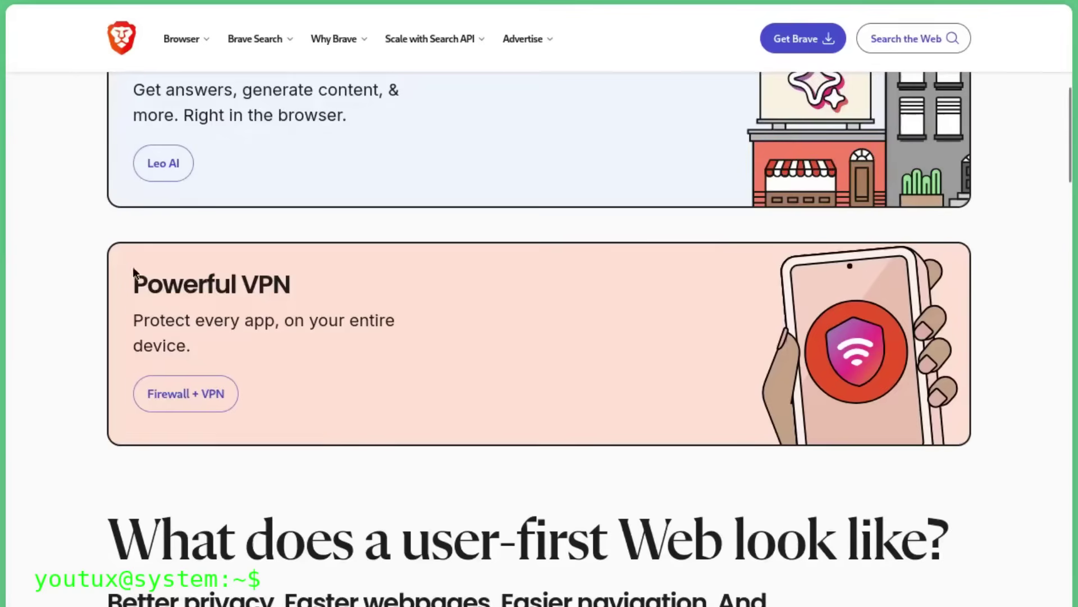
scroll(133, 270, down, 9)
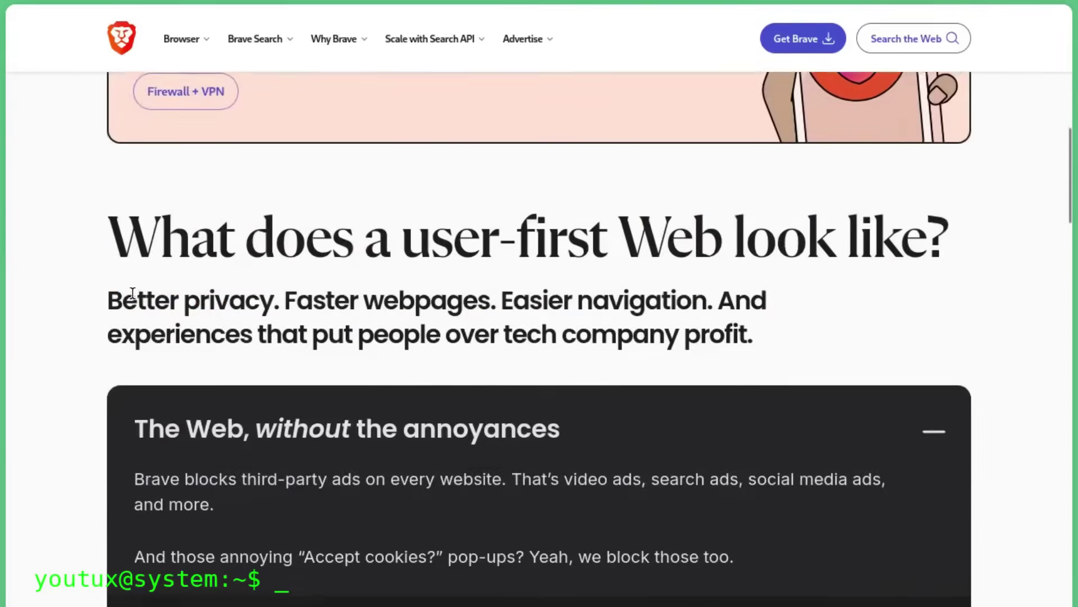
Step: Expand the Save data, Unparalleled privacy, Built-in security and Switching is easy rows
click(916, 432)
scroll(924, 424, down, 3)
click(937, 275)
click(930, 435)
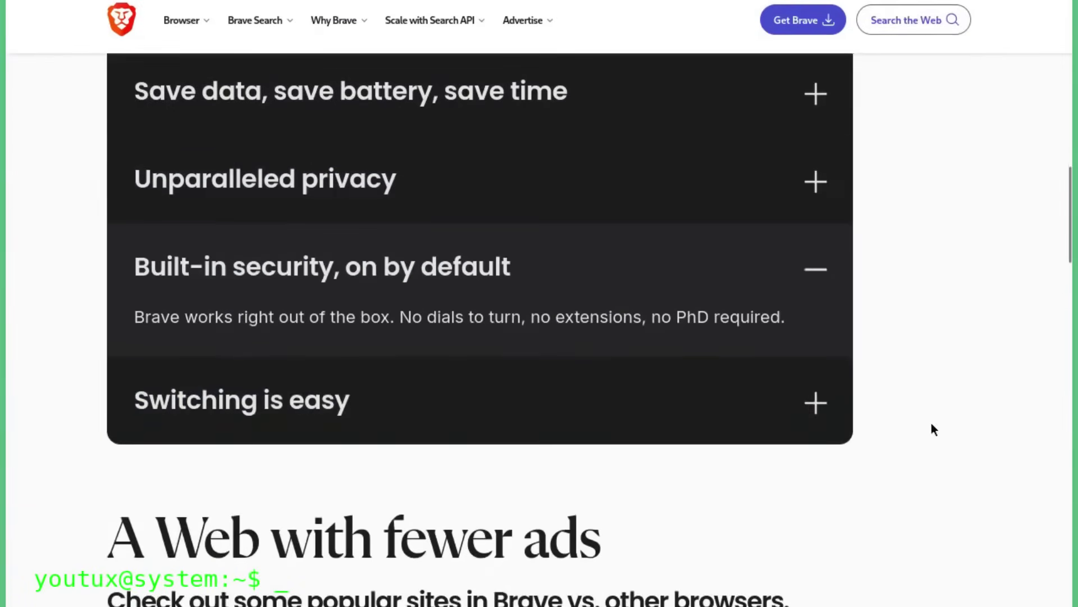
click(814, 407)
Step: Compare Brave against Edge and then Firefox on the allrecipes screenshot slider
scroll(815, 409, down, 5)
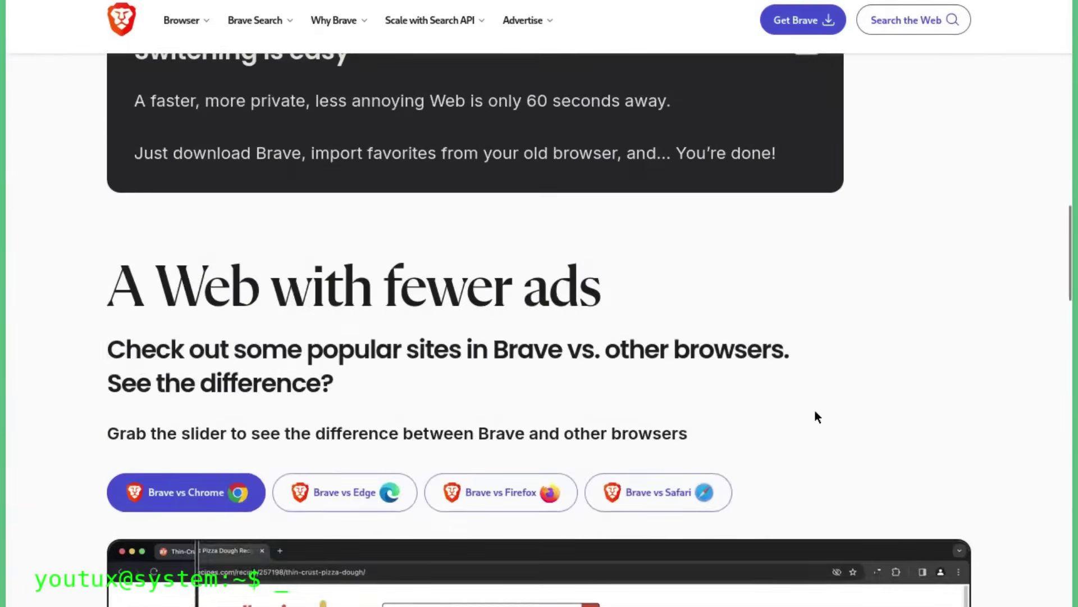
scroll(816, 411, down, 5)
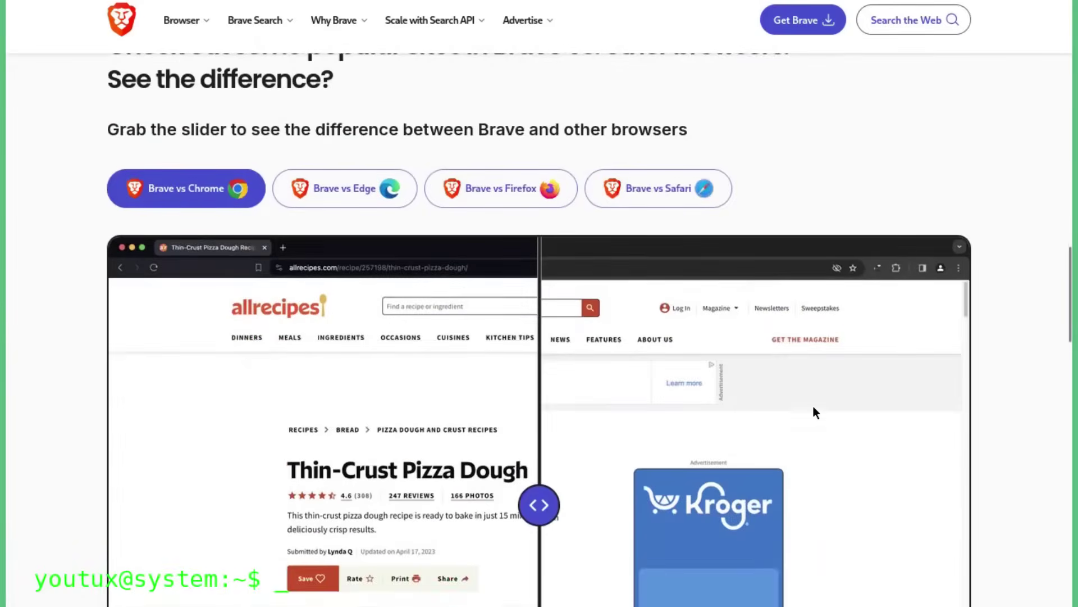
click(334, 192)
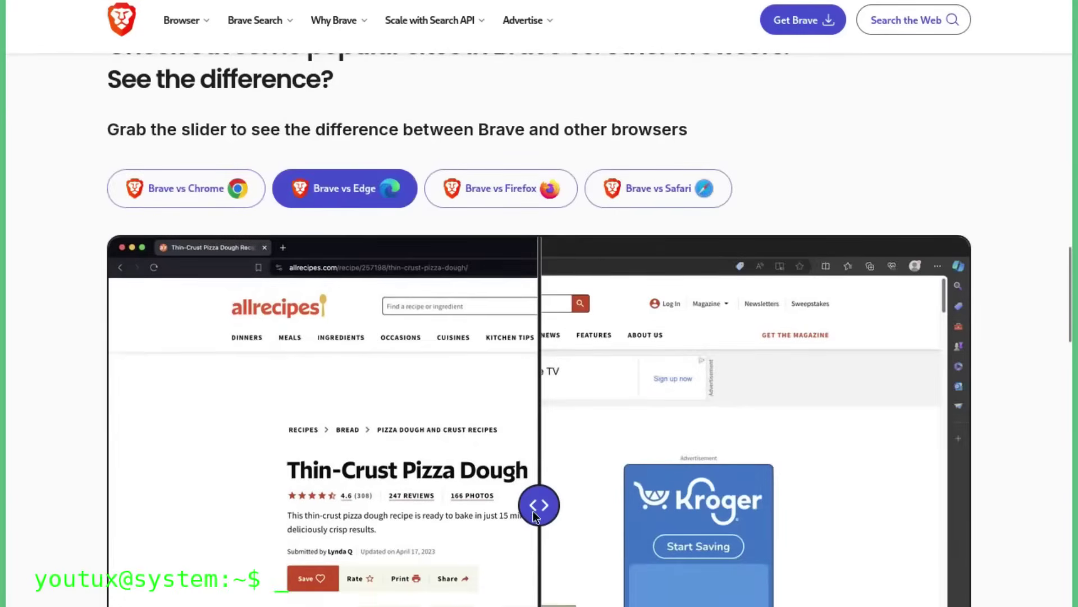
drag(534, 511, 772, 504)
click(499, 196)
drag(539, 504, 700, 507)
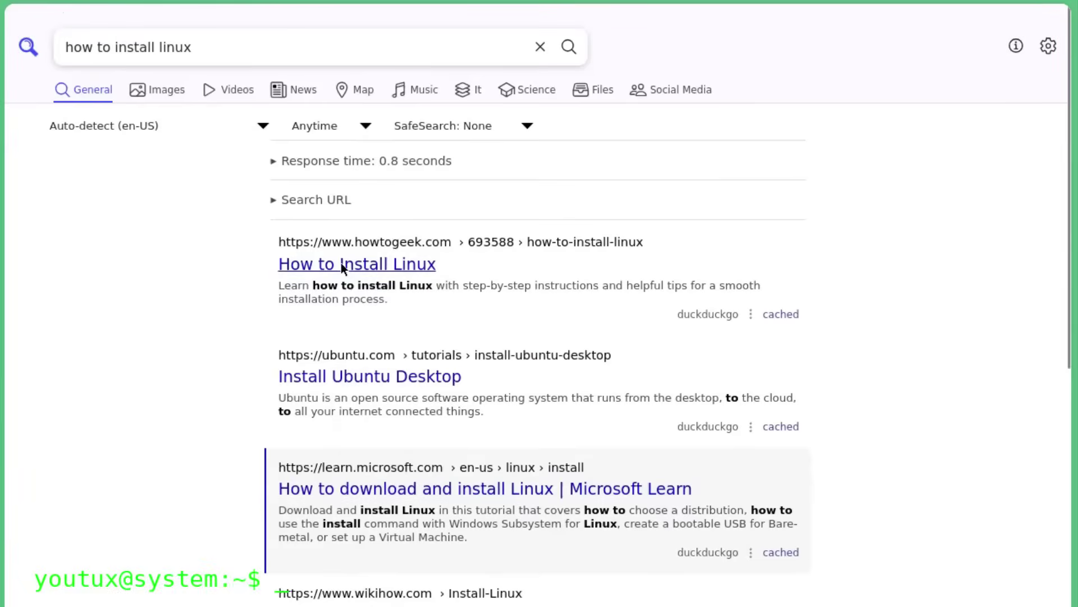
Step: Open How-To Geek's How to Install Linux, accept all cookies, and read to Secure Boot
click(379, 264)
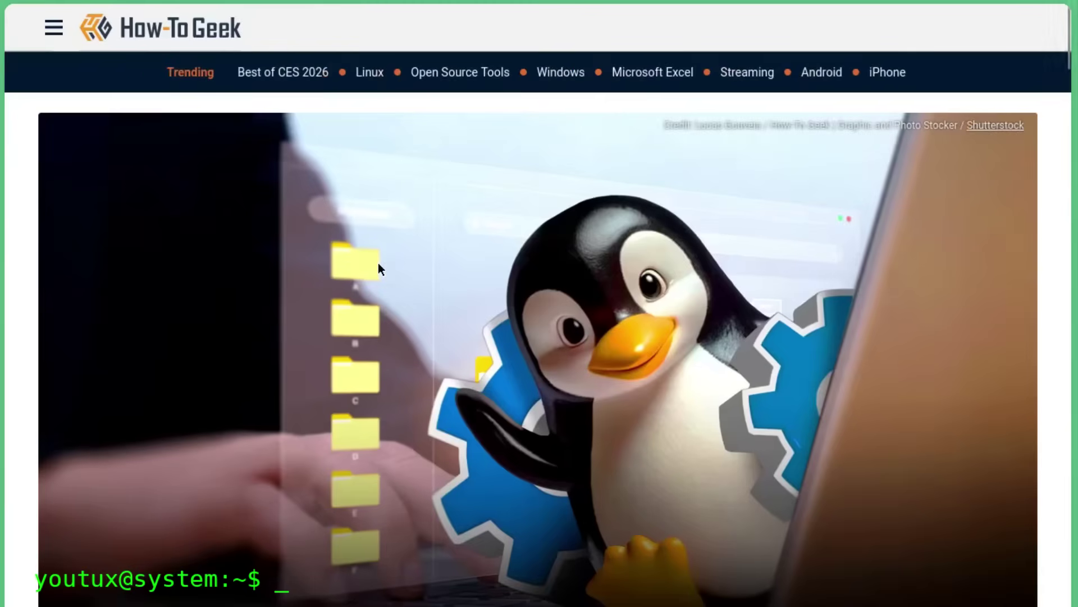
scroll(424, 271, down, 5)
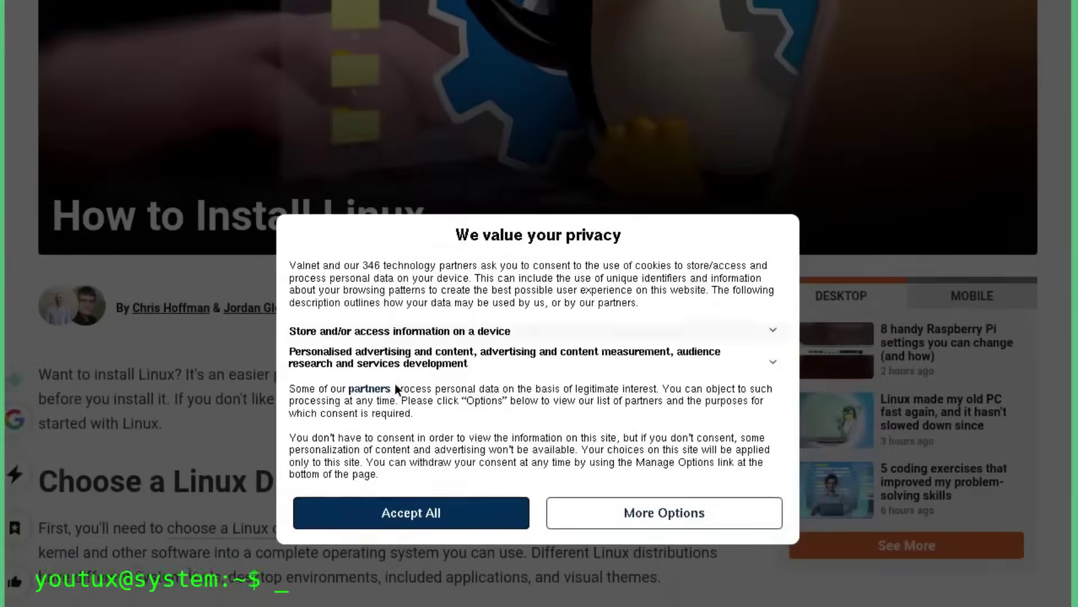
click(433, 507)
scroll(302, 489, down, 10)
scroll(298, 482, down, 8)
scroll(299, 464, down, 10)
scroll(299, 464, down, 5)
scroll(299, 464, down, 15)
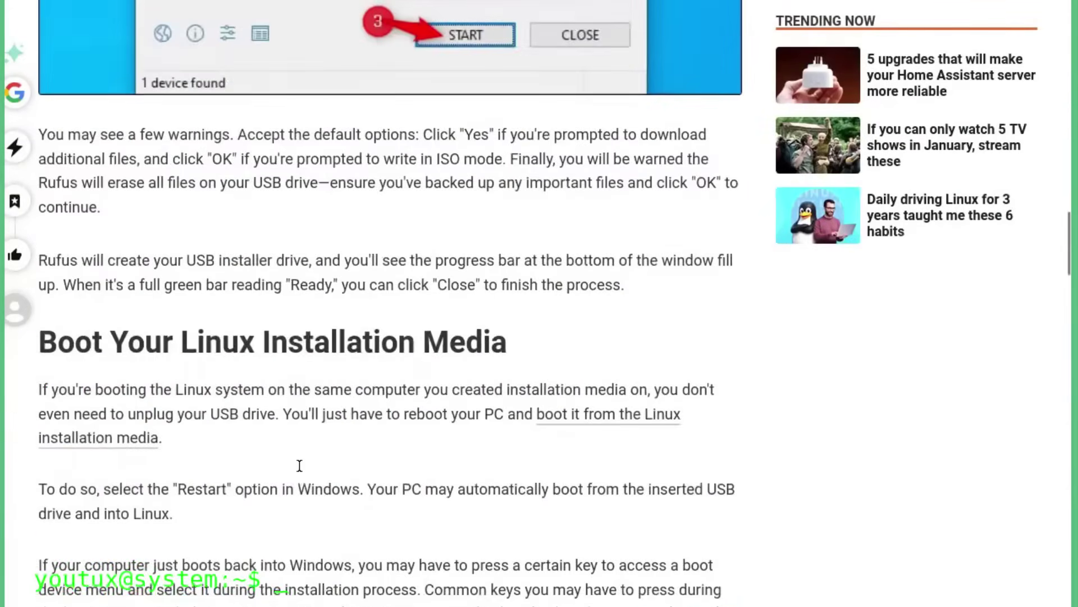
scroll(299, 465, down, 10)
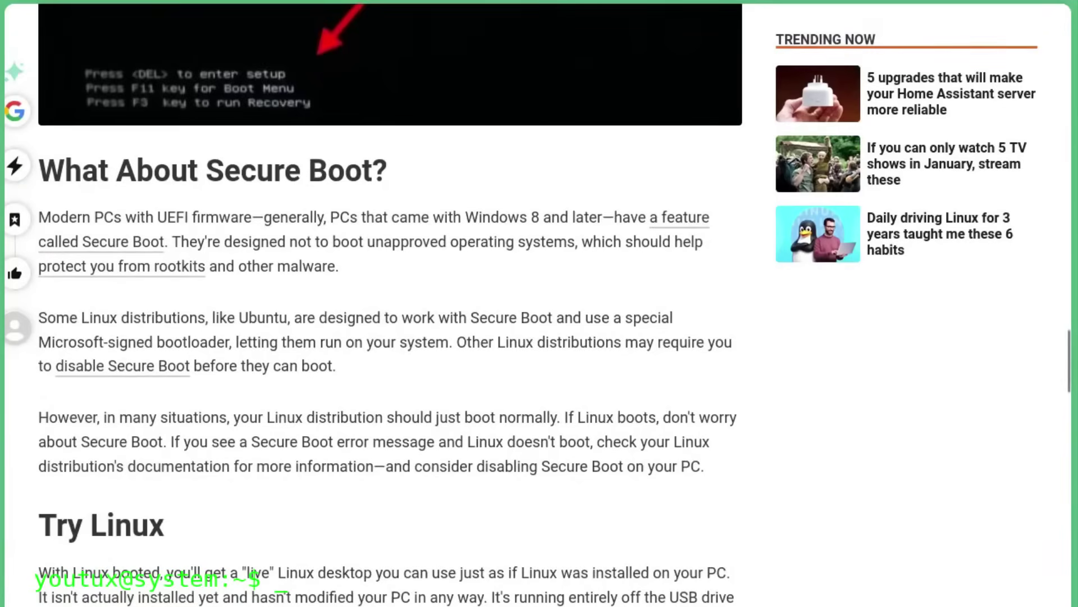
click(874, 5)
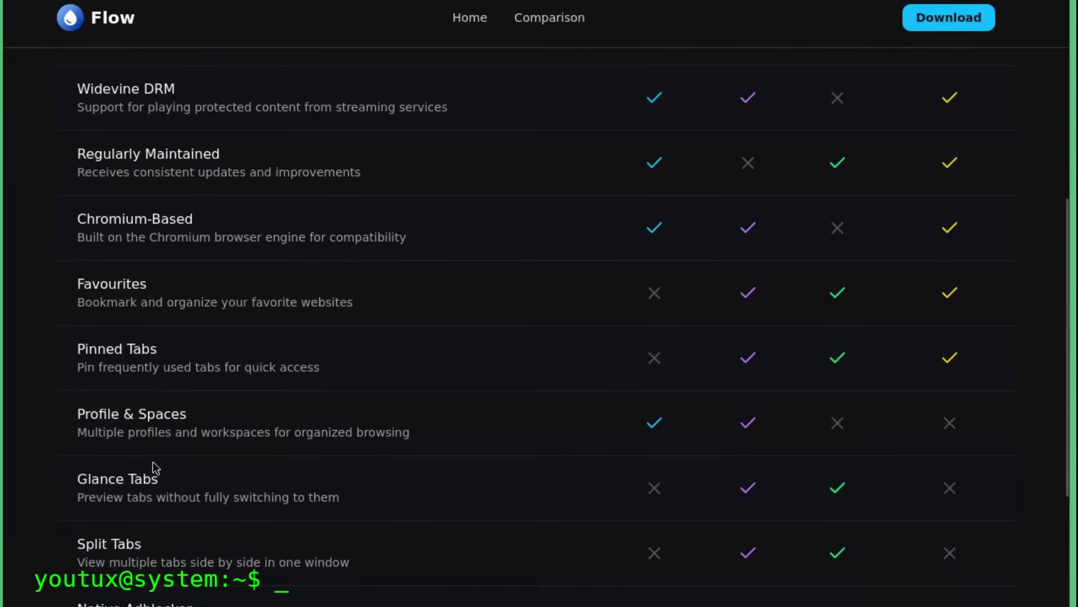
Step: Return to Flow's home page and bring up the Sleek UI slide (2 of 6) in the features showcase
scroll(296, 298, down, 3)
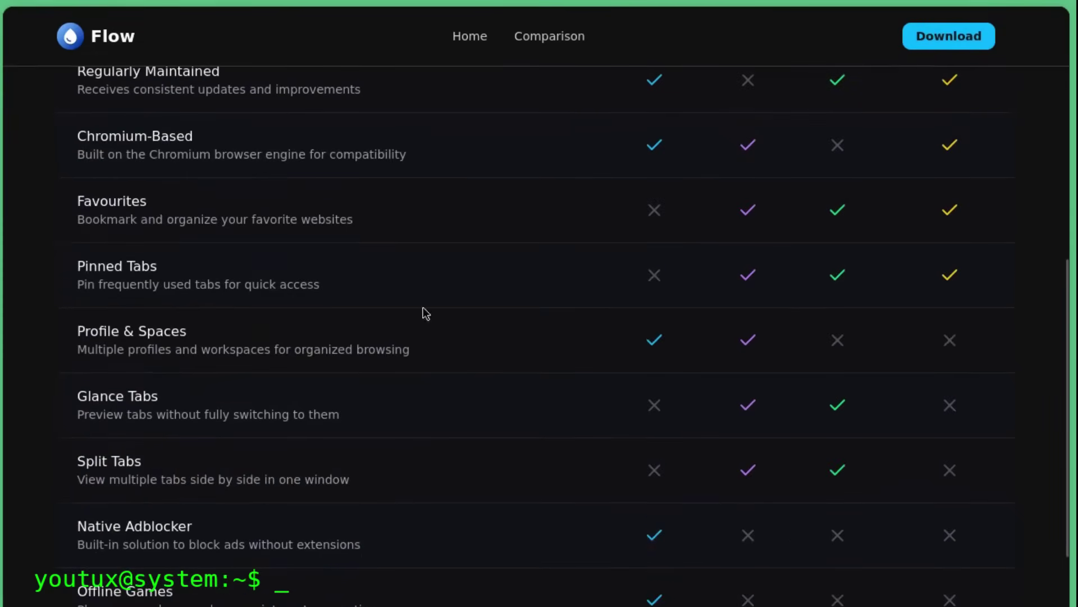
click(472, 35)
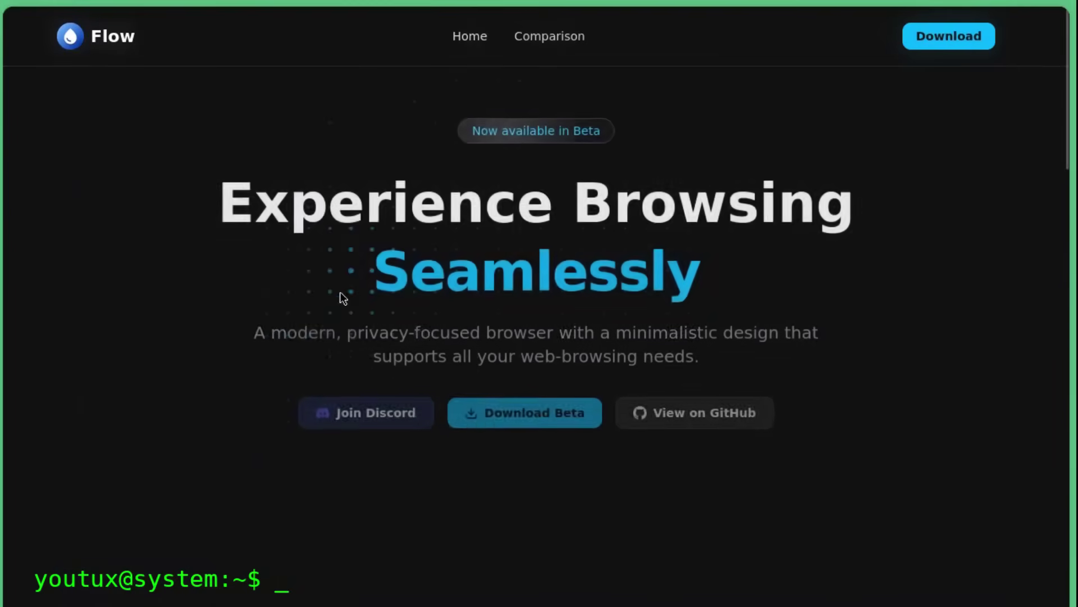
scroll(257, 365, down, 5)
scroll(260, 365, down, 10)
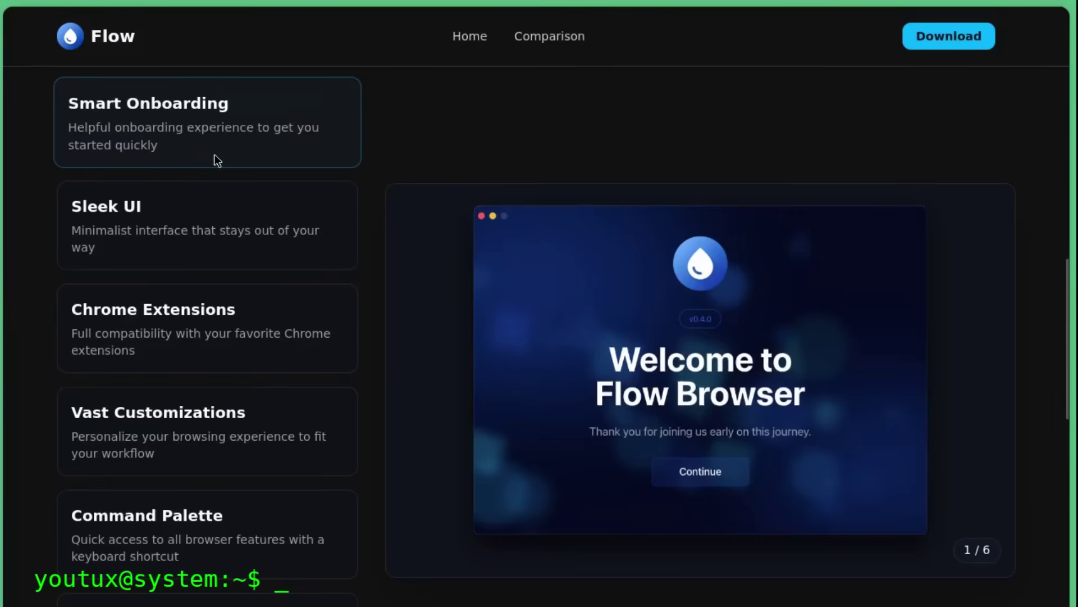
click(214, 235)
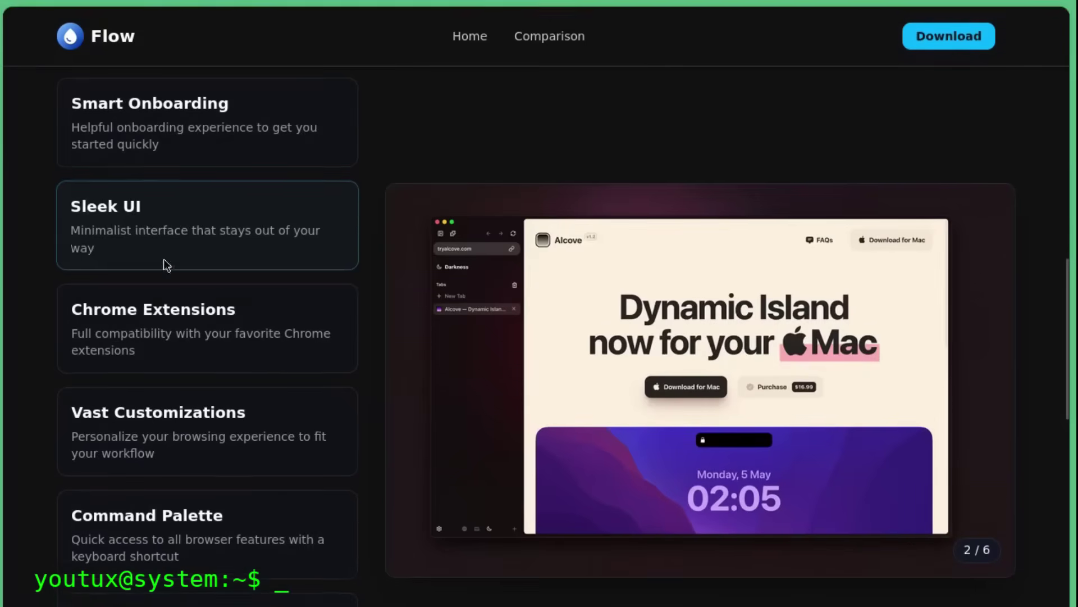
Step: Scroll through the Powerful Features and Coming Soon sections of Flow's home page
scroll(167, 351, down, 10)
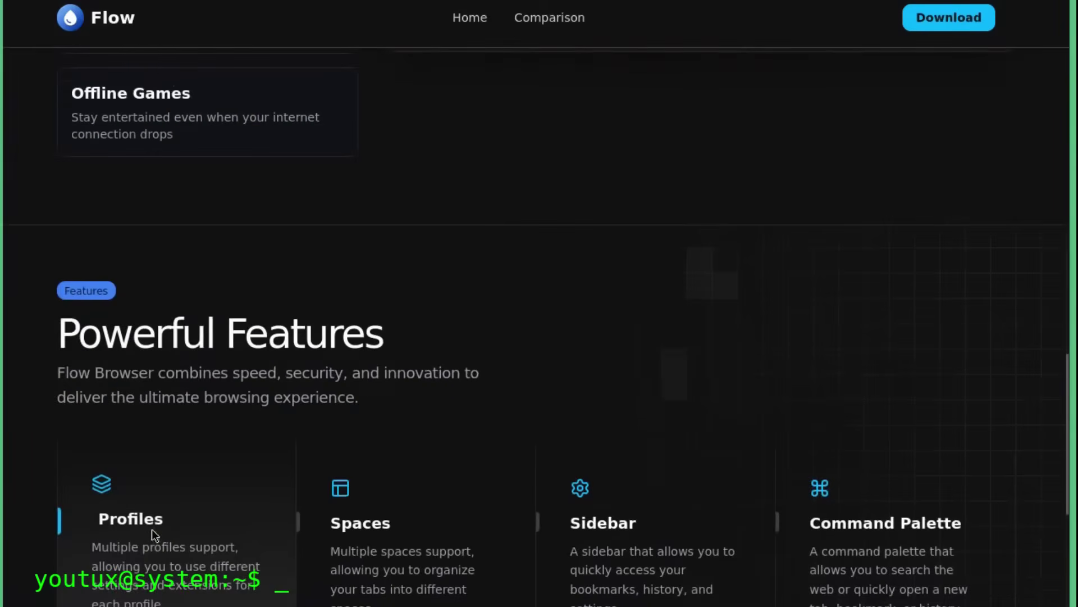
scroll(536, 498, down, 4)
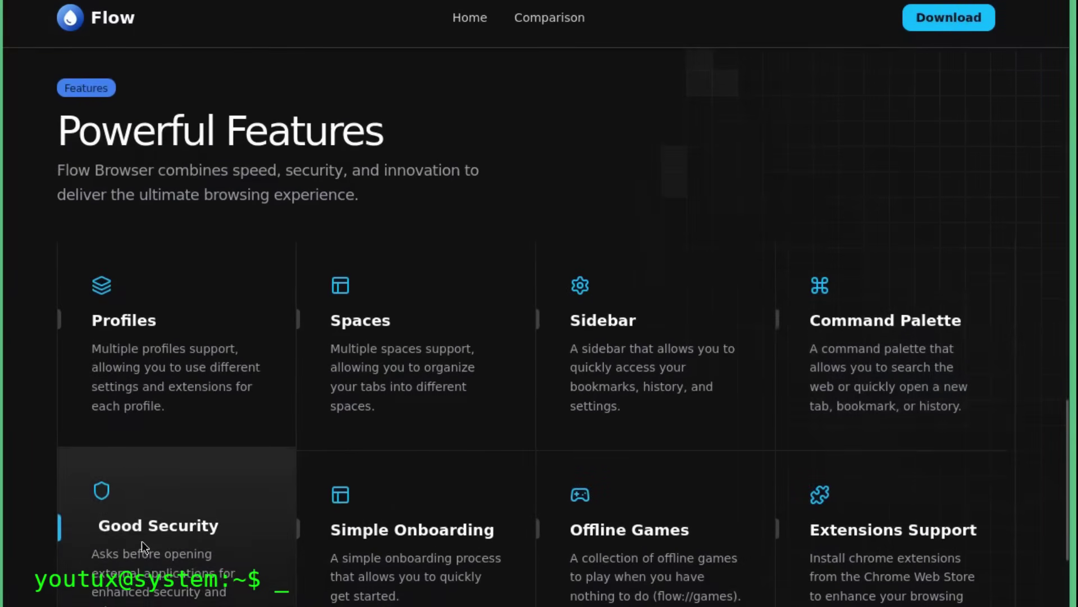
scroll(141, 541, down, 2)
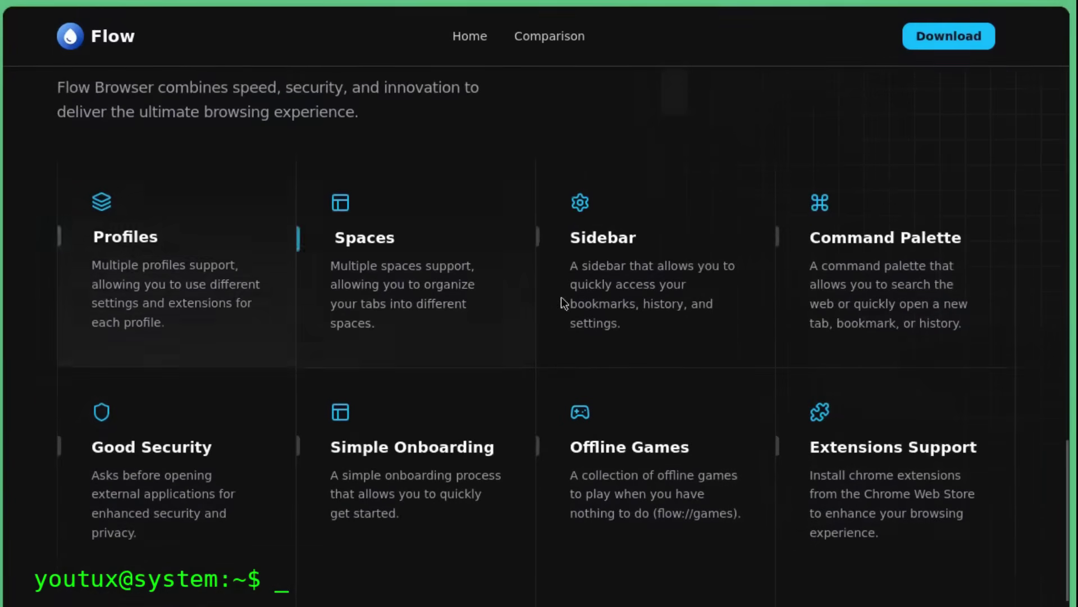
scroll(575, 337, down, 2)
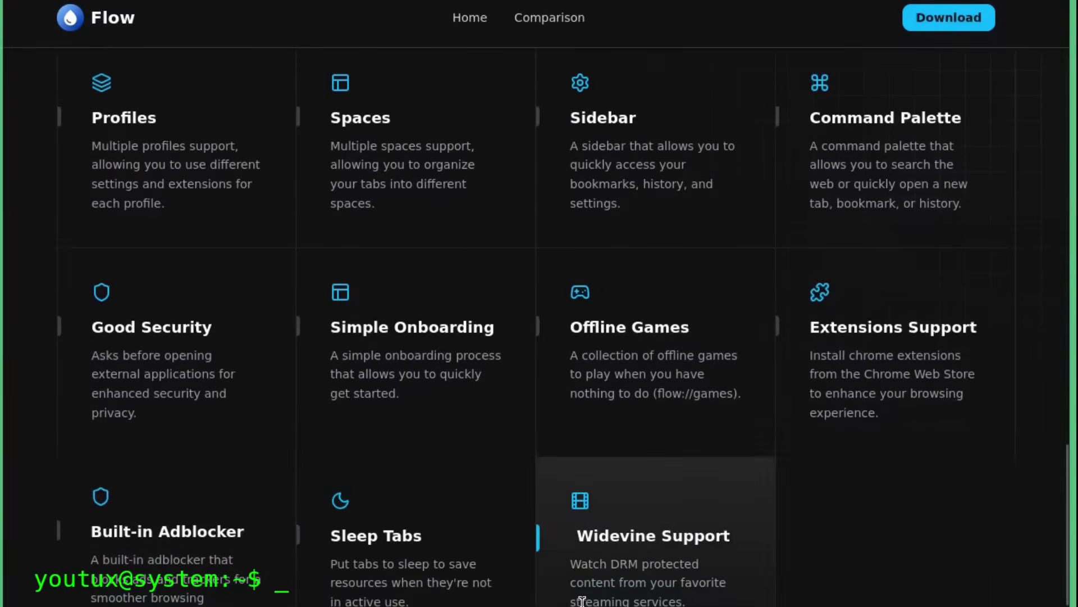
scroll(210, 284, up, 2)
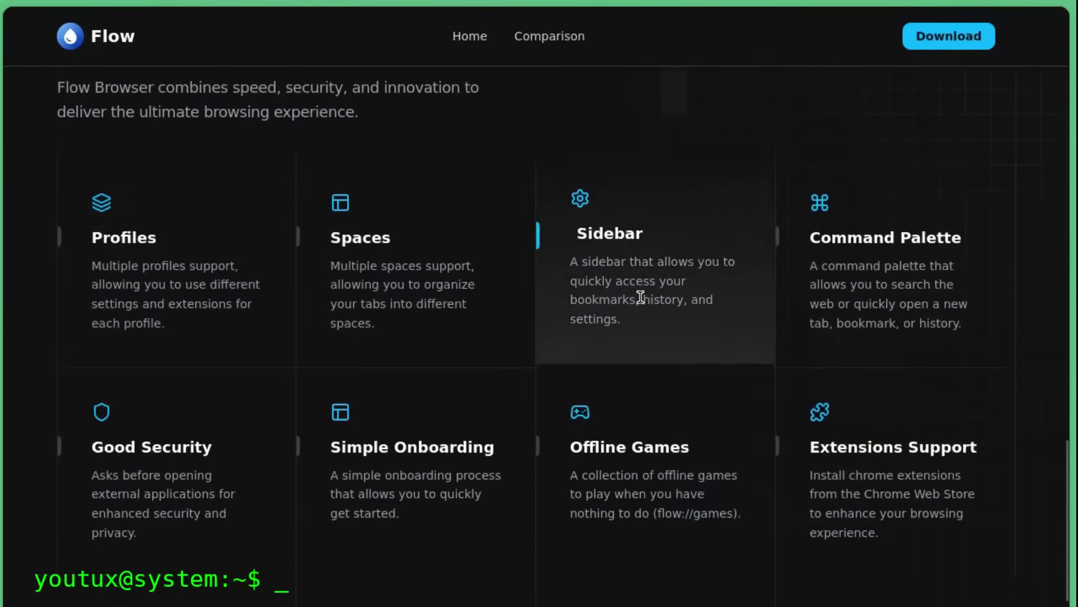
scroll(715, 493, down, 10)
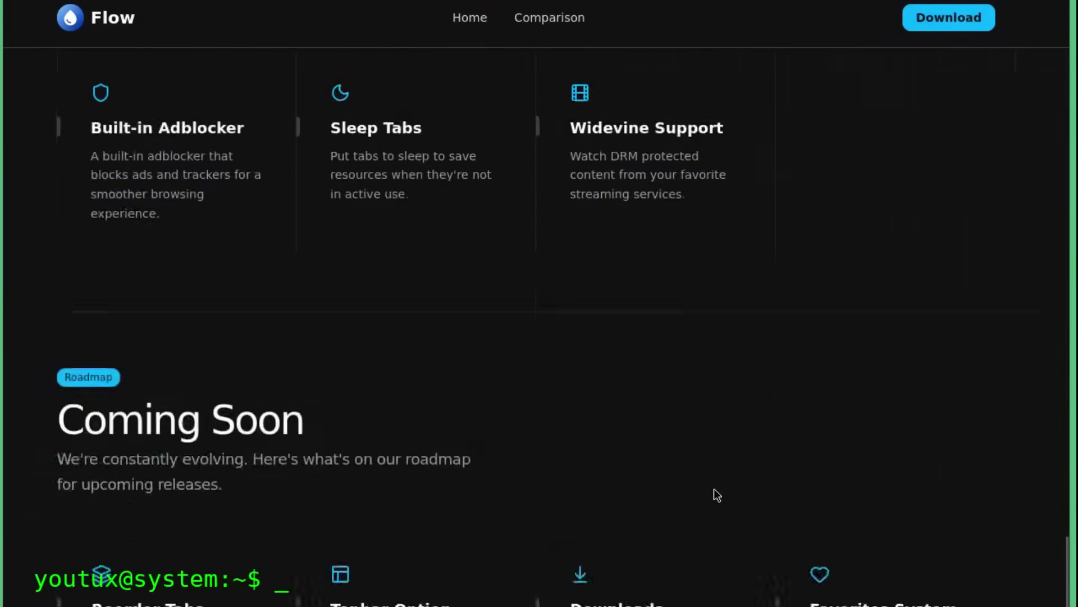
scroll(714, 489, down, 4)
Step: Scroll back up and show the Vast Customizations slide (4 of 6) with the Flow Settings window
scroll(714, 489, up, 5)
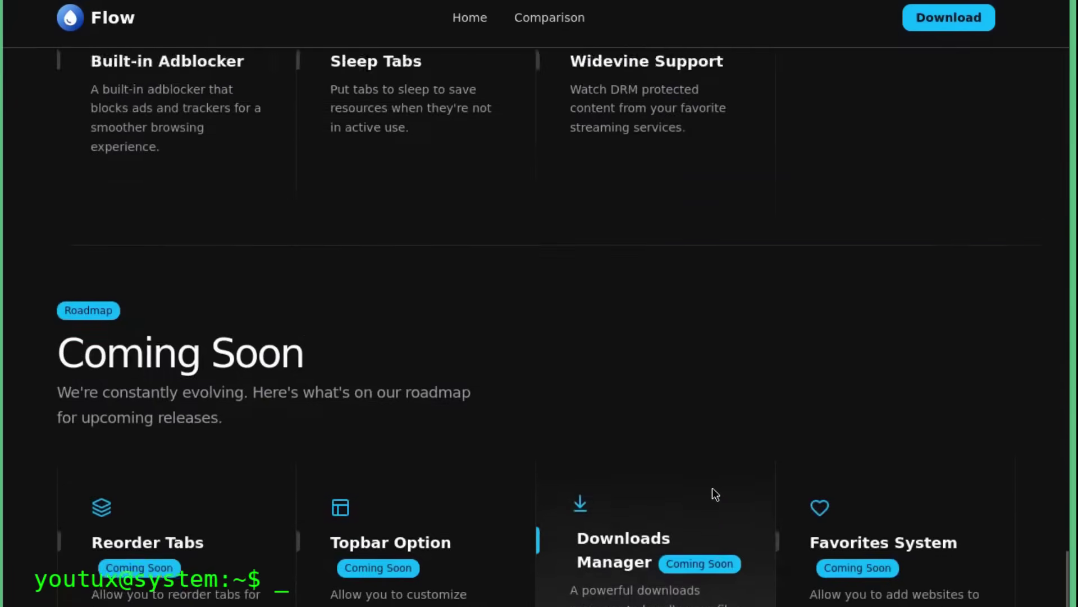
scroll(712, 488, up, 10)
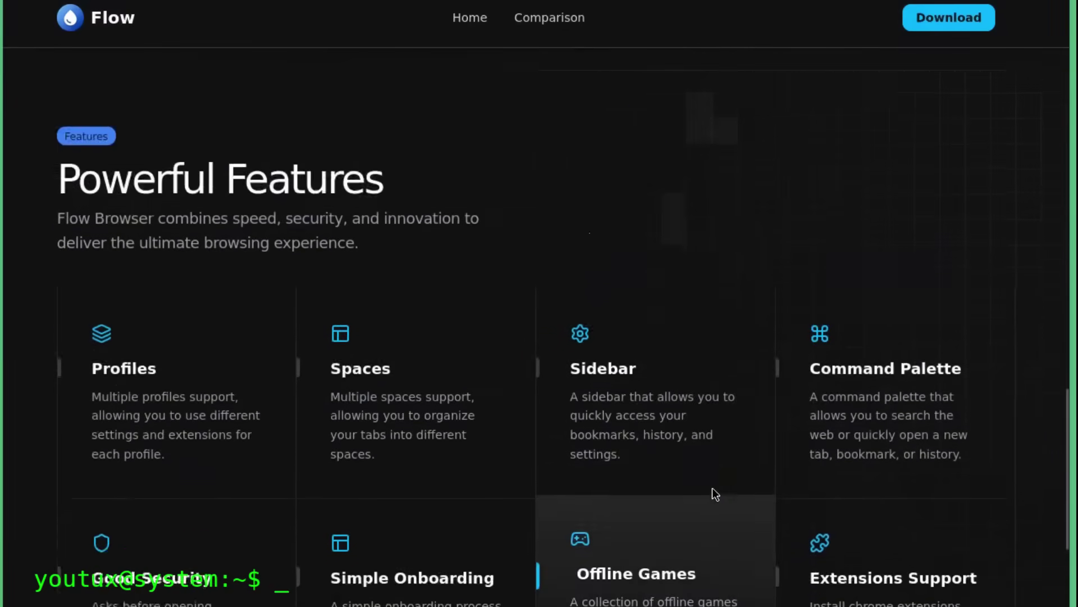
scroll(618, 475, up, 3)
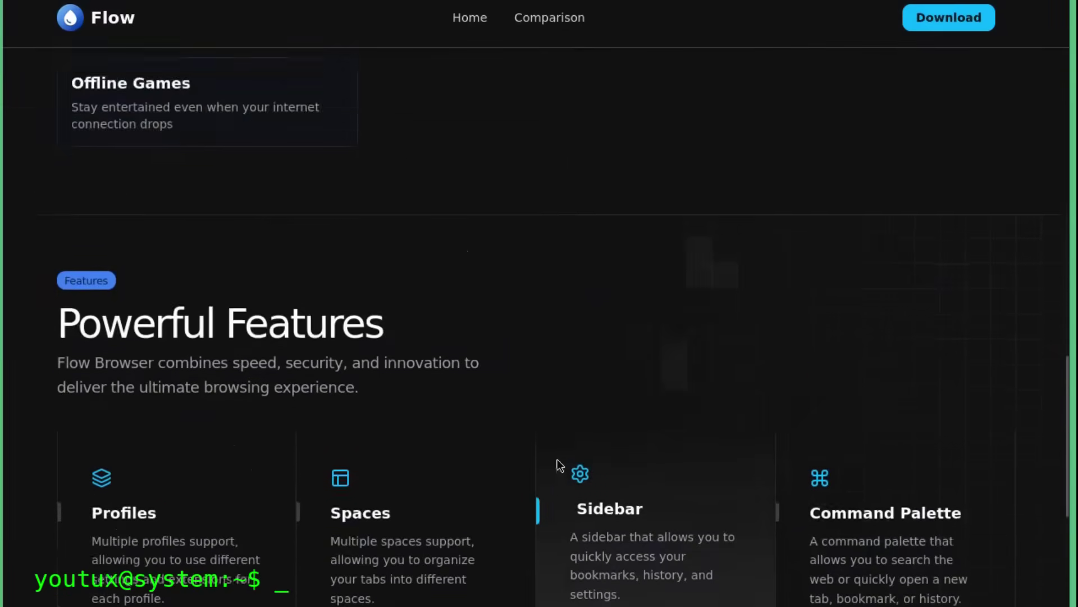
scroll(553, 463, up, 6)
click(133, 322)
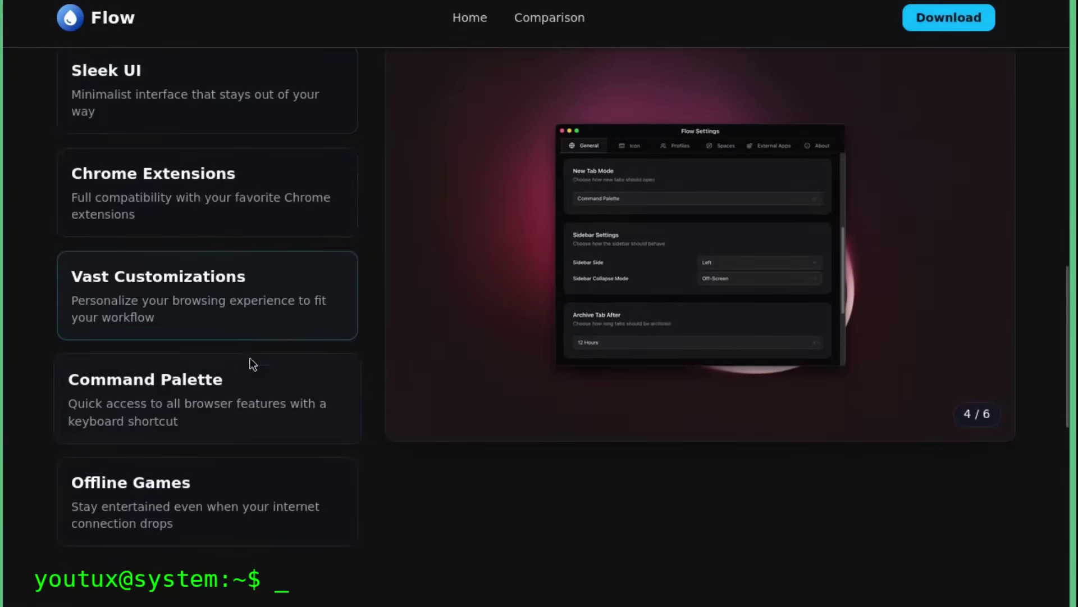
Step: Preview the Offline Games and Chrome Extensions slides, then scroll past the Powerful Features grid
click(232, 494)
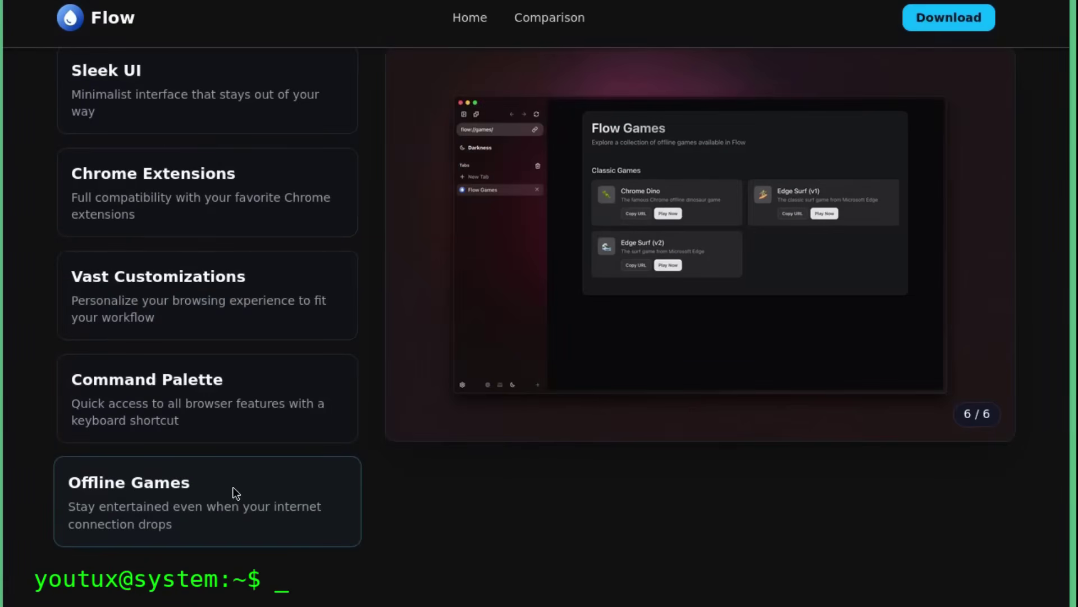
click(220, 195)
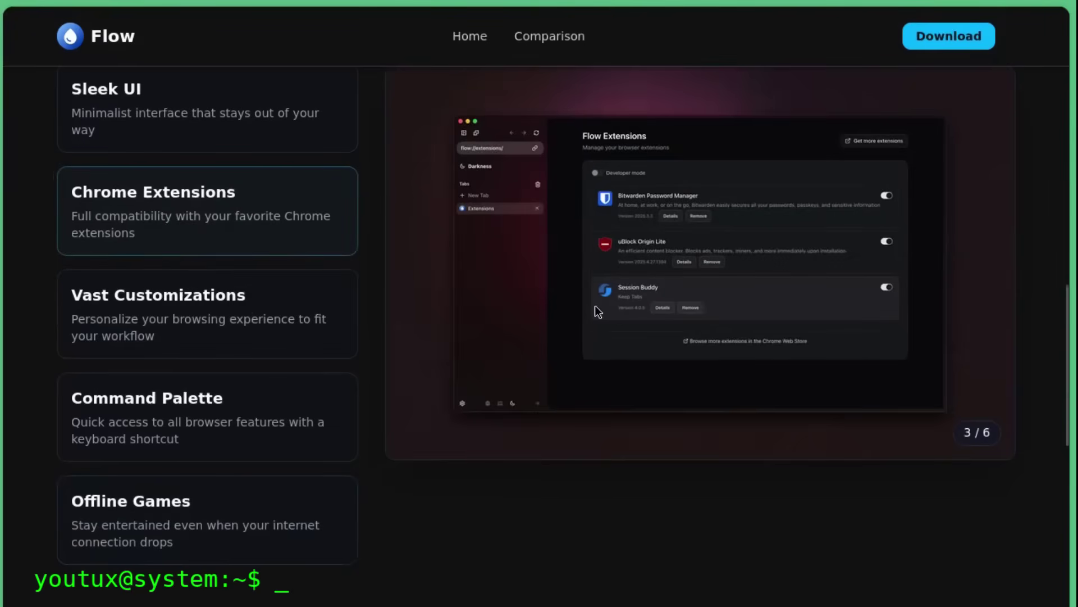
scroll(595, 305, up, 2)
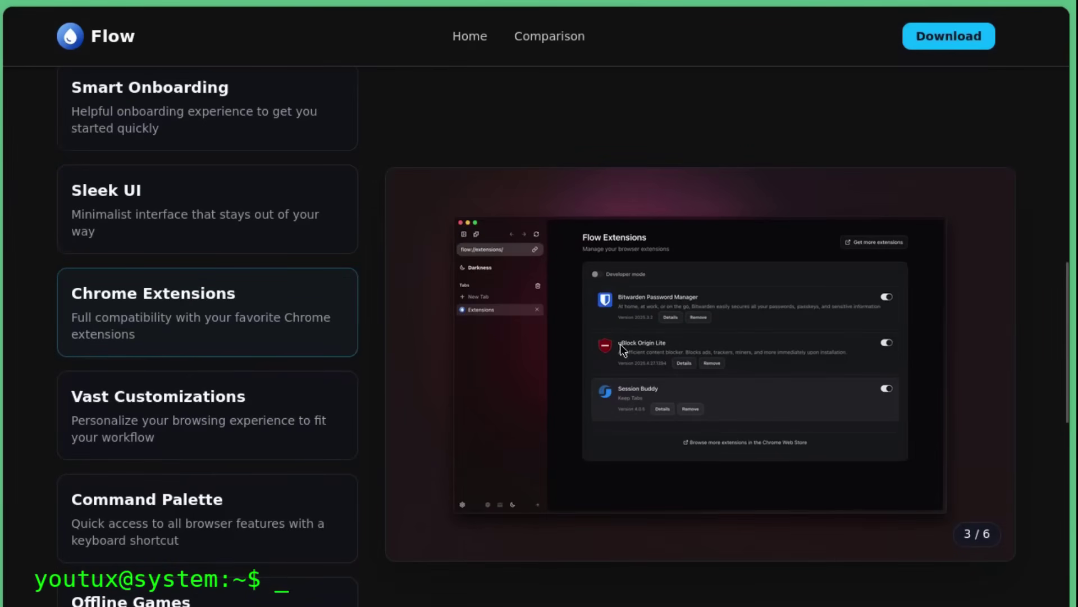
scroll(588, 354, down, 12)
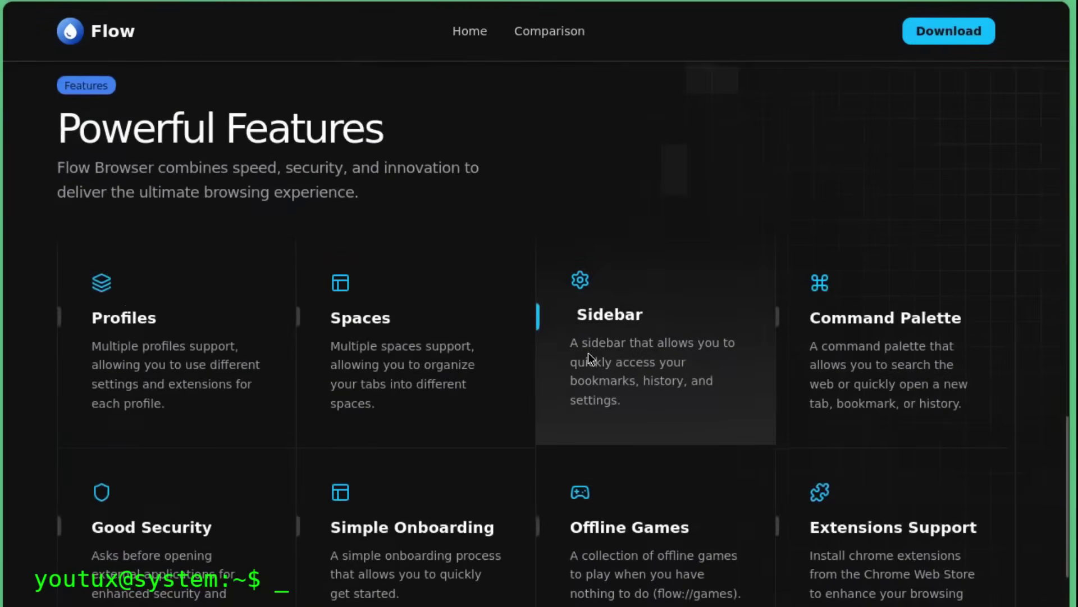
scroll(325, 415, down, 4)
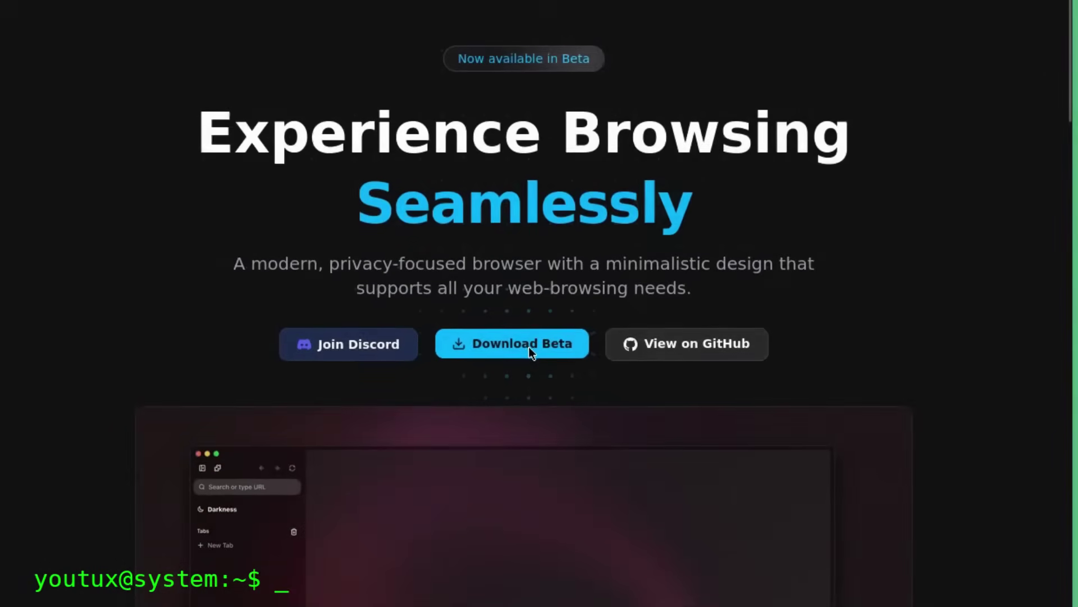
Step: Open the Flow Browser v0.8.6 beta download page and look over its download options
click(528, 347)
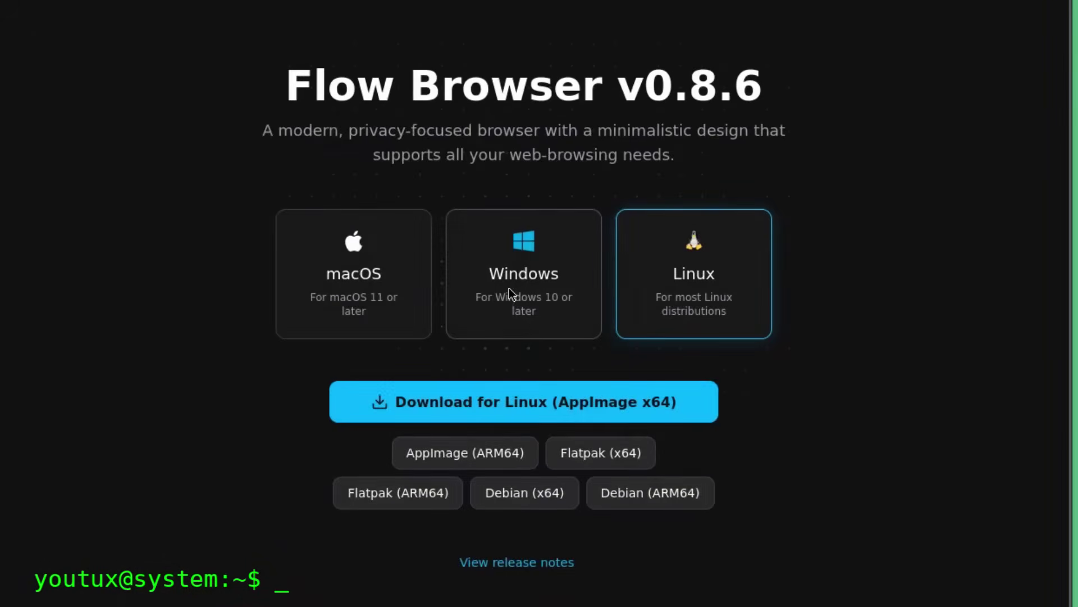
scroll(476, 428, down, 1)
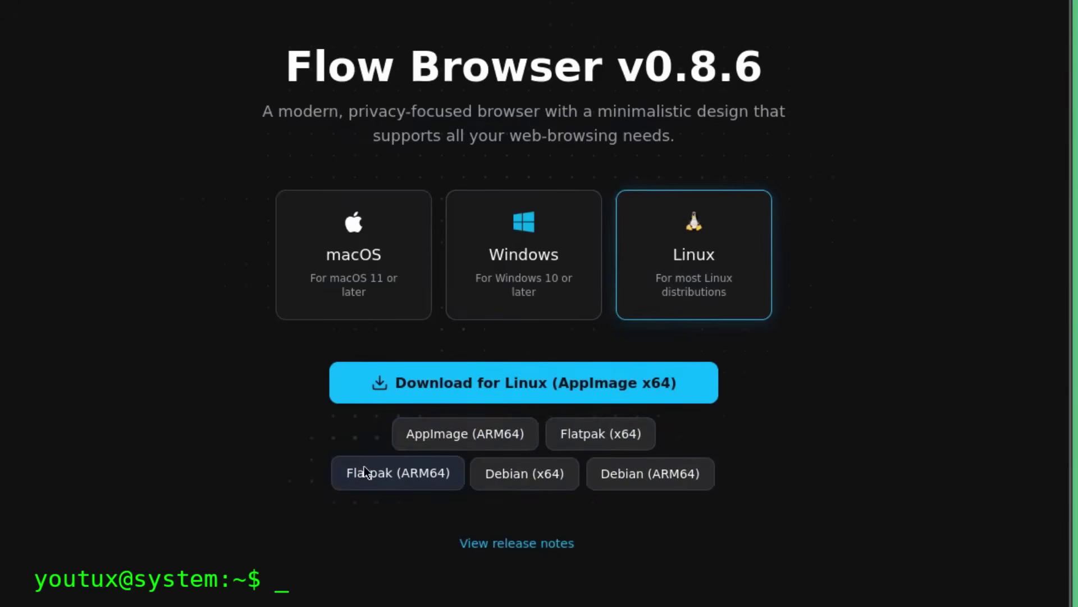
scroll(520, 315, up, 1)
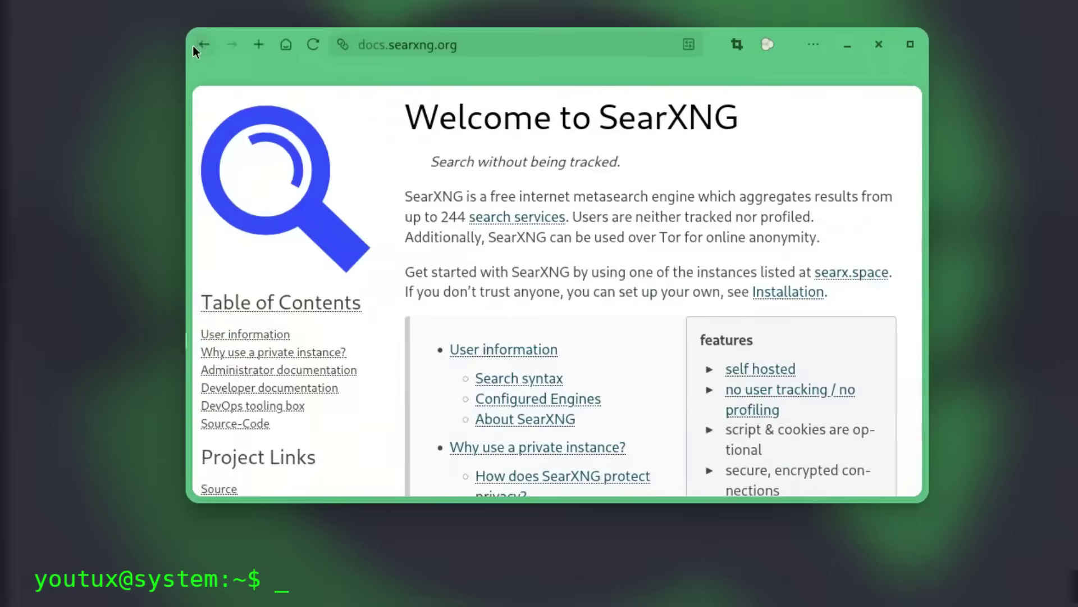
Step: Reveal the zen basics space's tab list in Zen's sidebar and switch to the empty New Tab
click(202, 45)
click(203, 46)
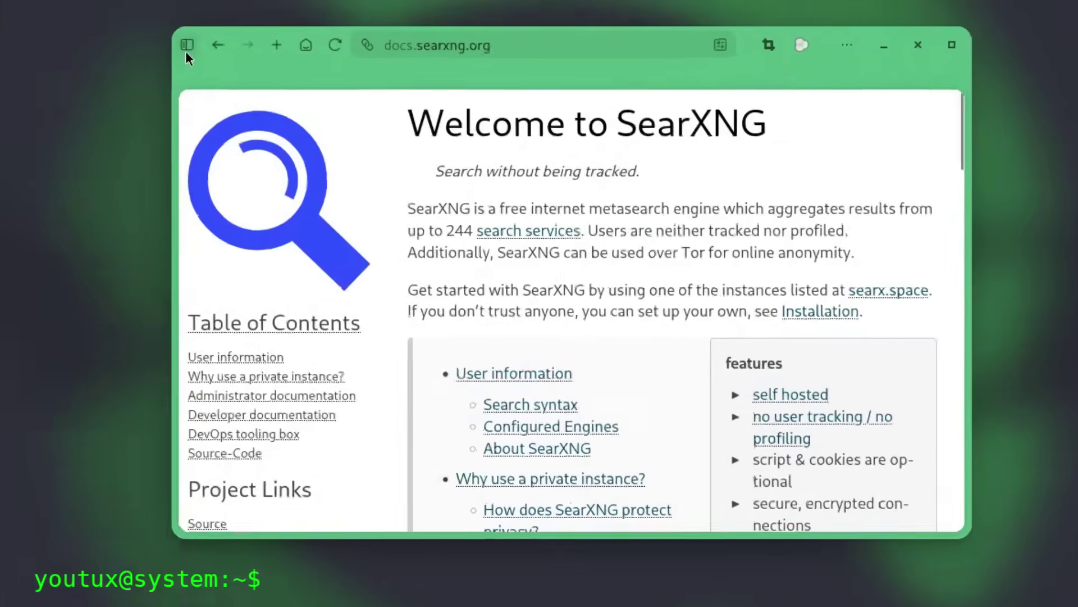
click(200, 45)
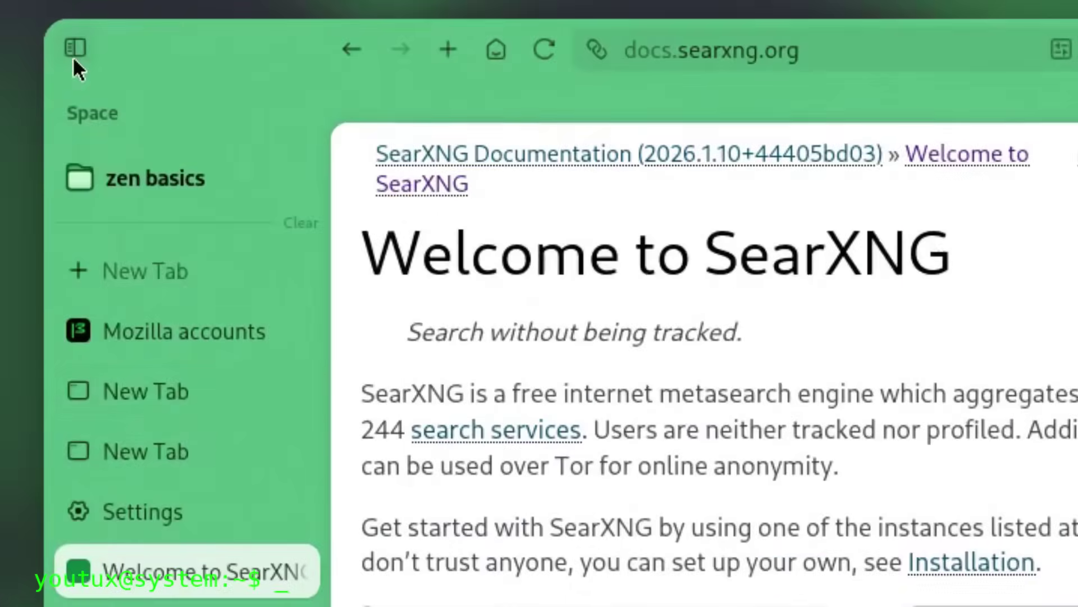
click(174, 404)
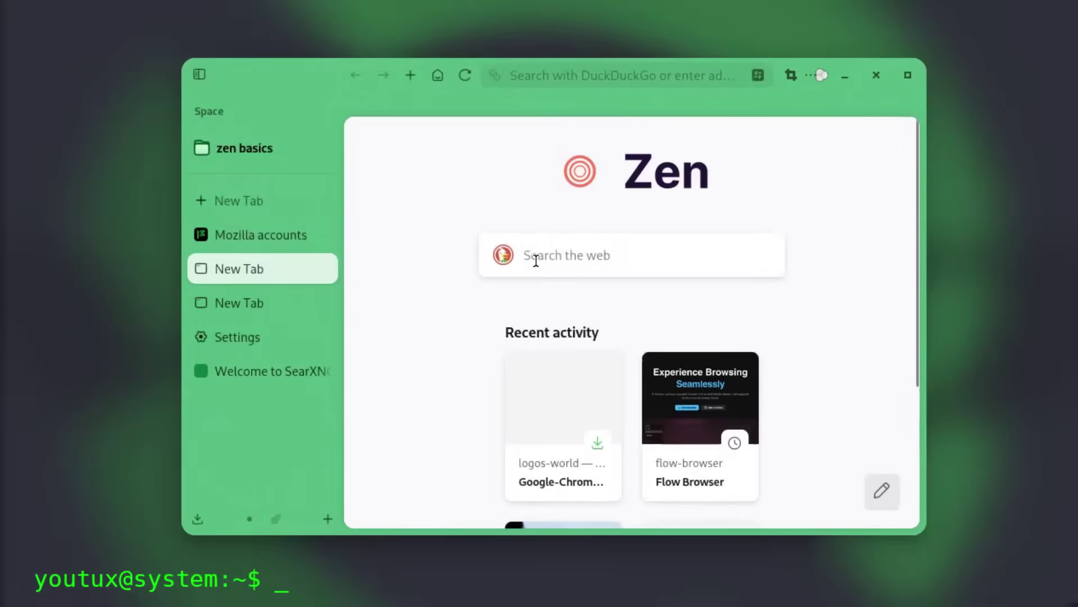
Step: Search DuckDuckGo for 'youtube', open the YouTube result, and scroll through the home feed
click(674, 367)
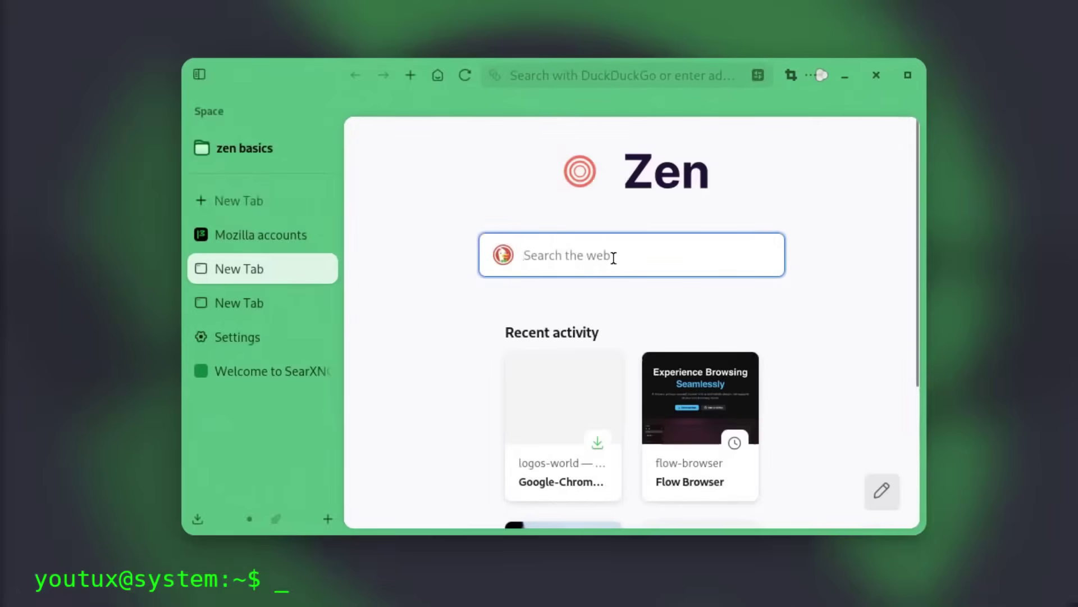
text(youtube)
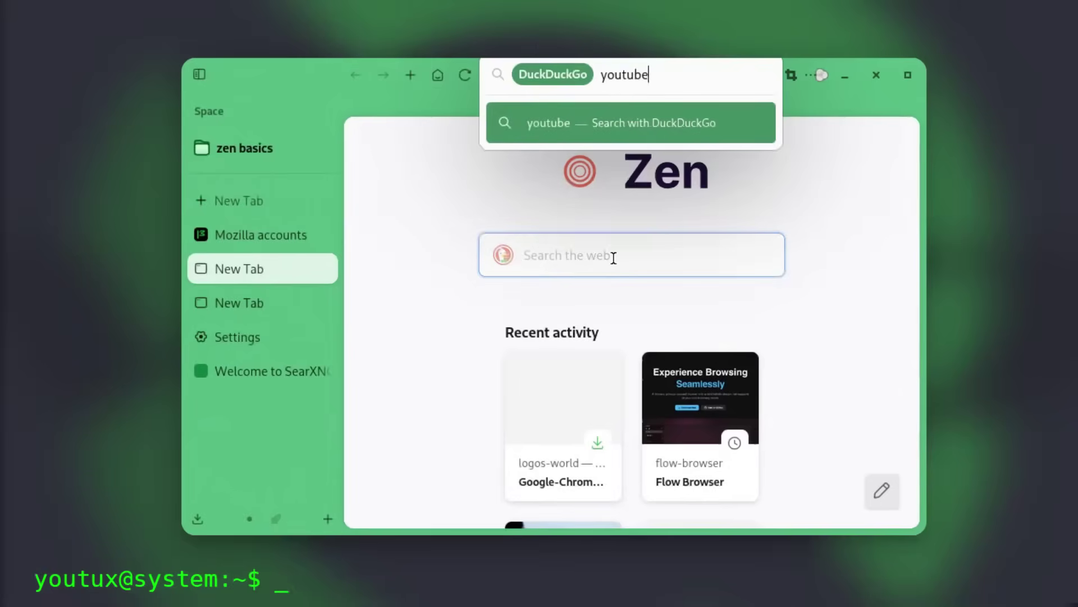
key(Return)
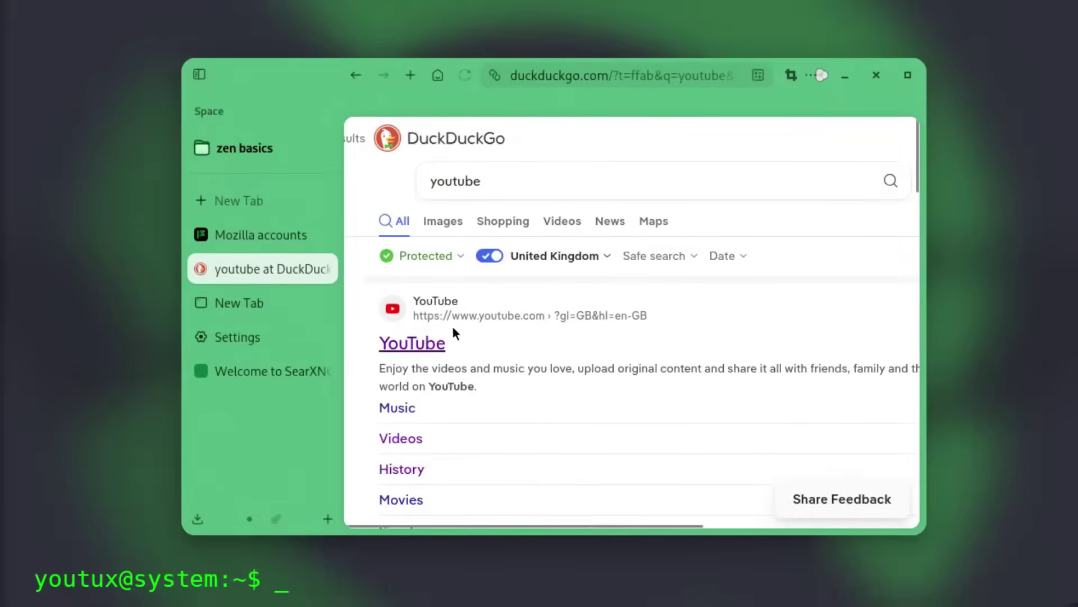
click(420, 346)
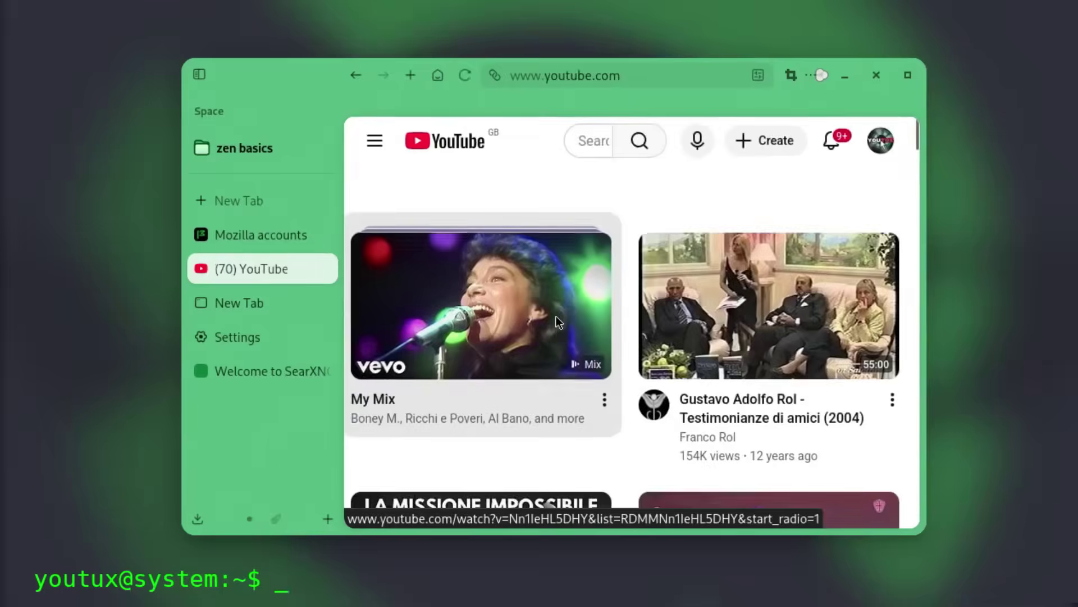
scroll(558, 322, down, 6)
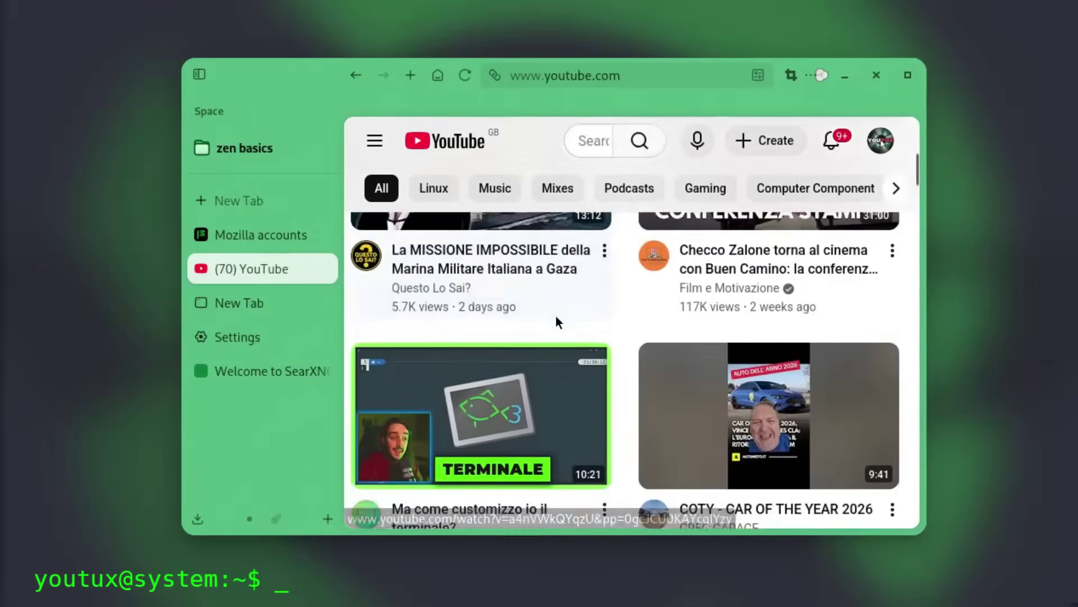
scroll(558, 322, down, 10)
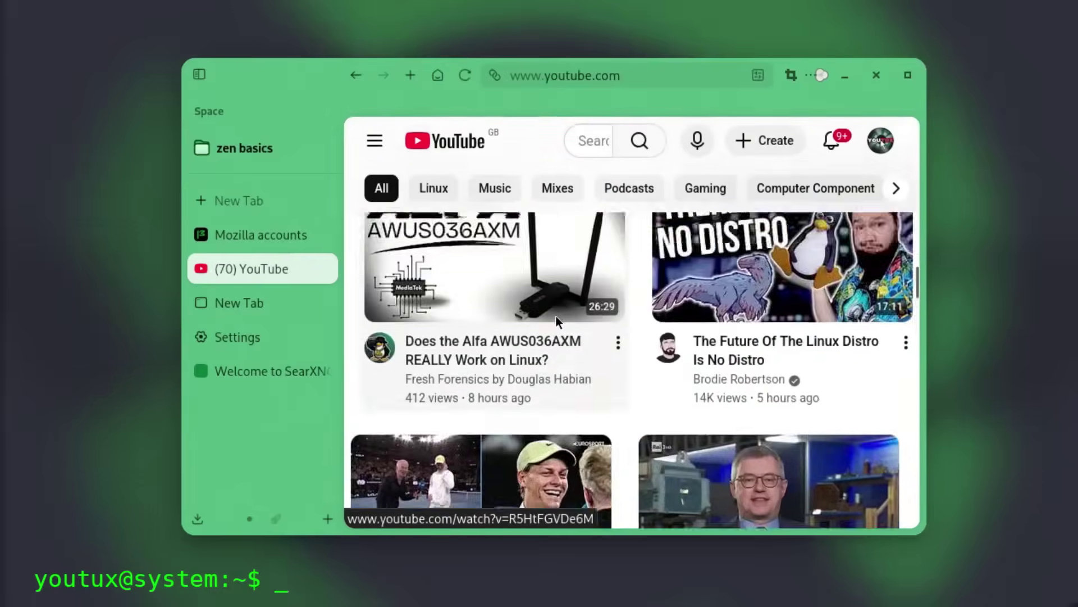
scroll(557, 319, down, 10)
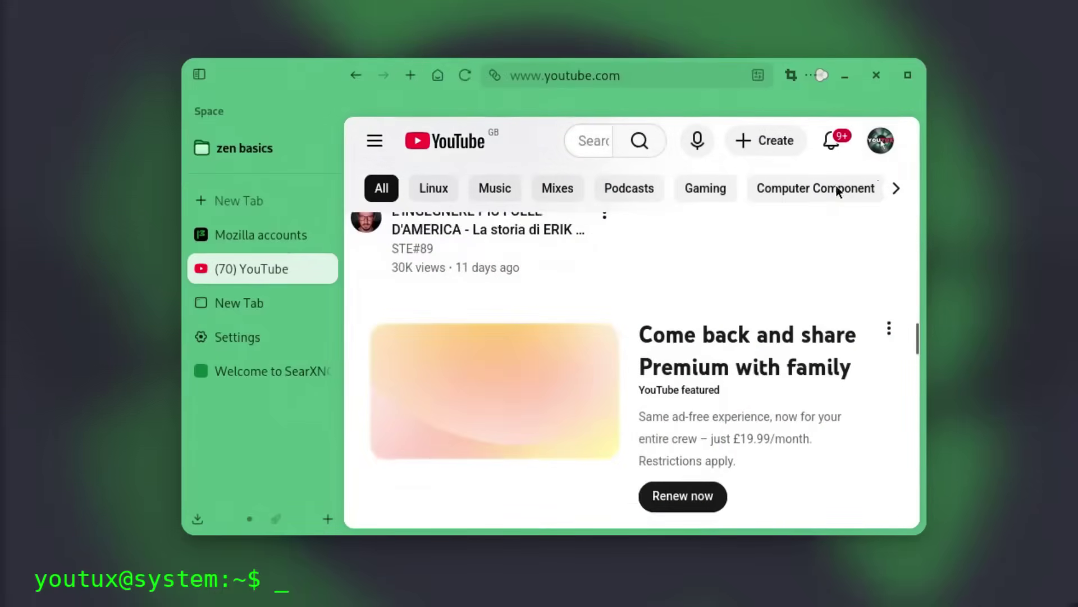
Step: Go to YouTube Studio, open the 'GNOME and MOZILLA are KILLING Linux' details, then its watch page
click(892, 143)
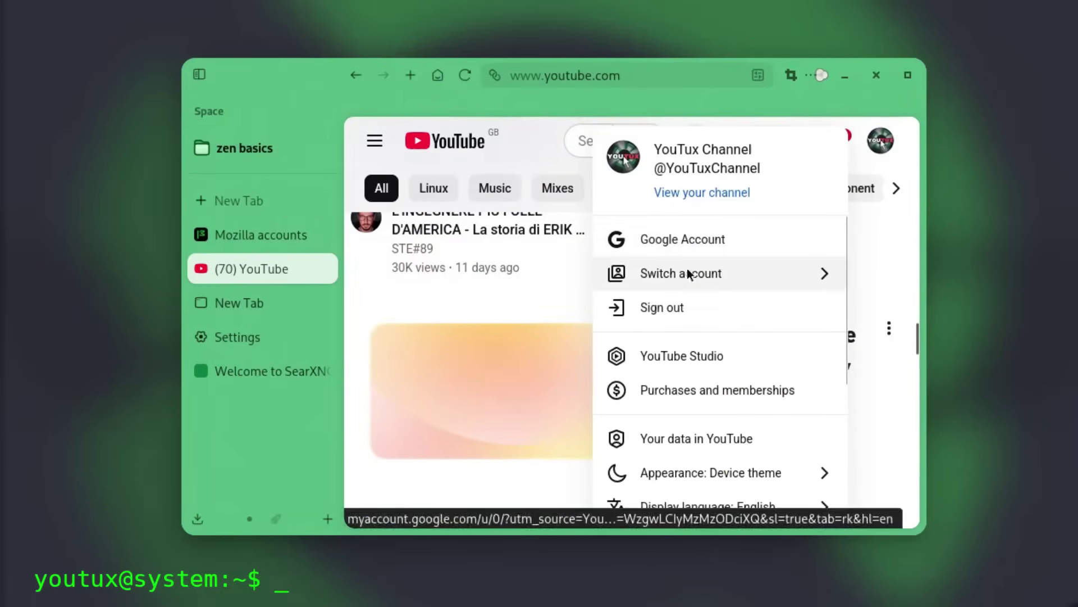
click(678, 354)
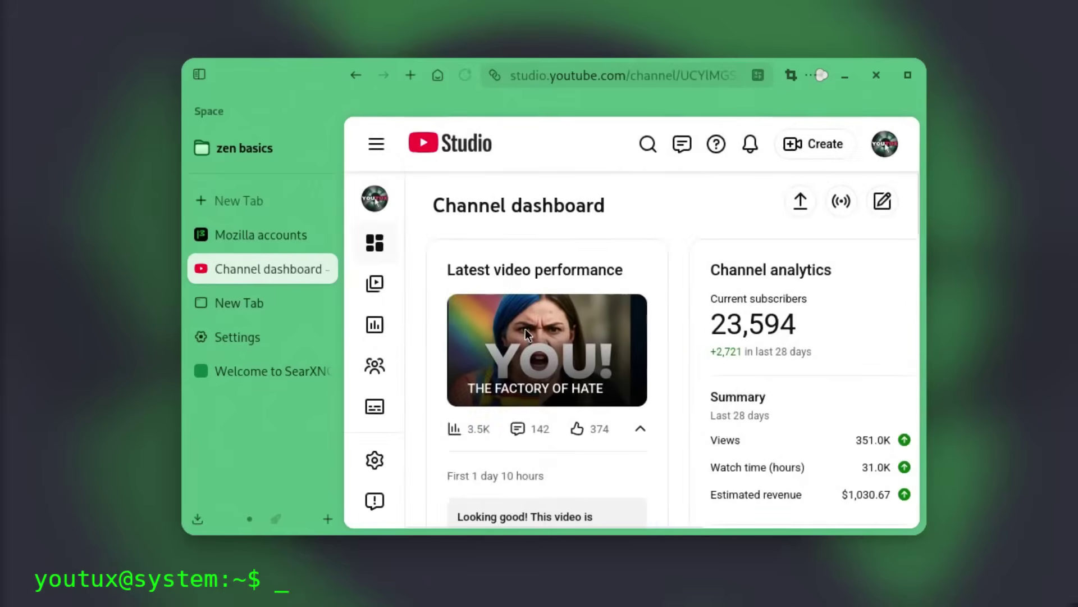
scroll(525, 328, down, 2)
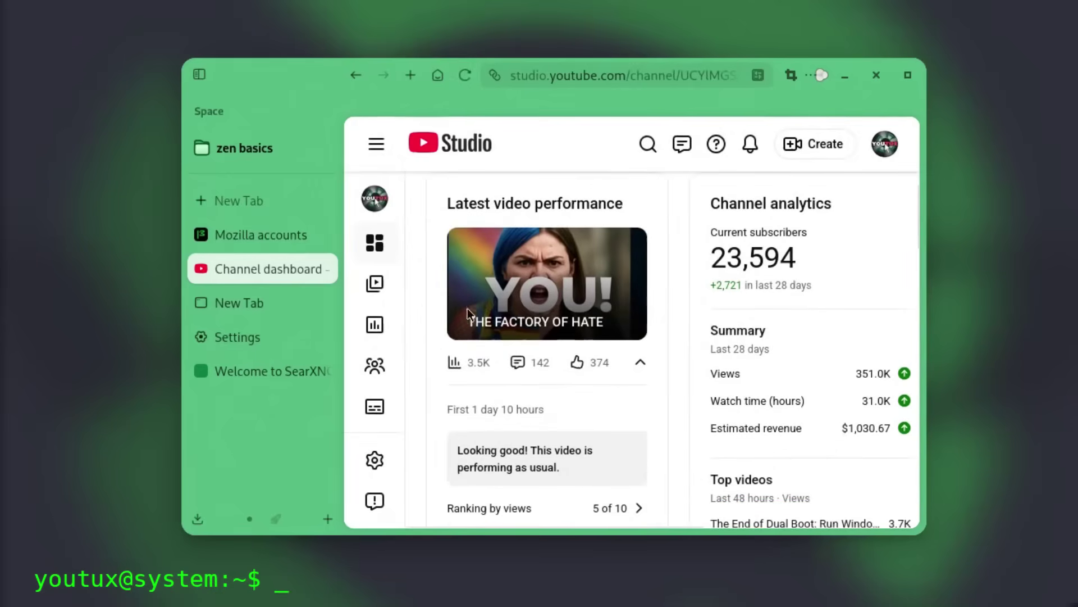
scroll(584, 357, down, 3)
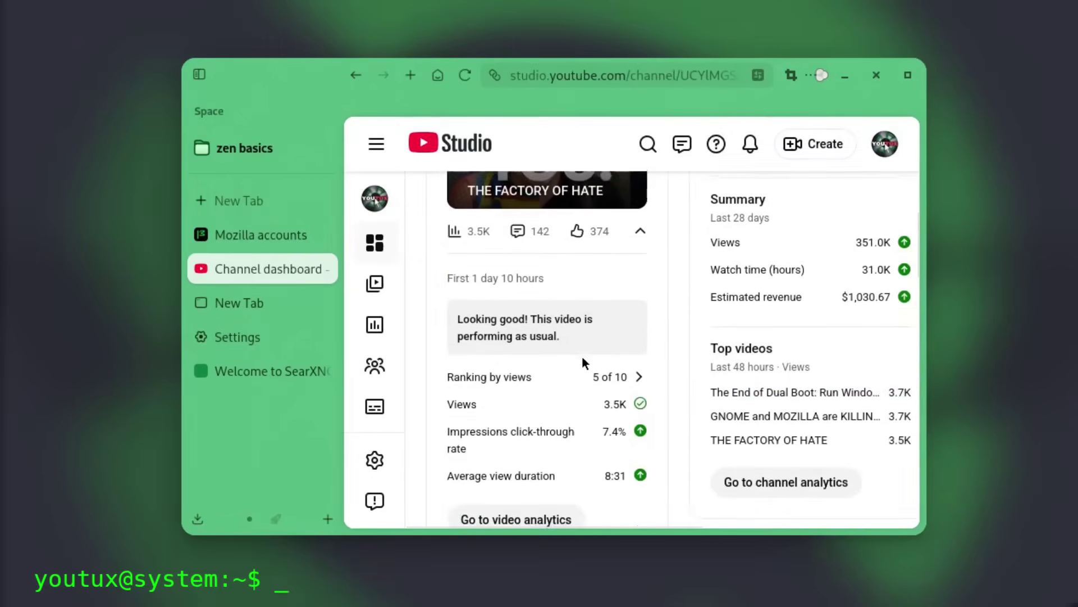
scroll(579, 352, down, 5)
scroll(596, 352, down, 5)
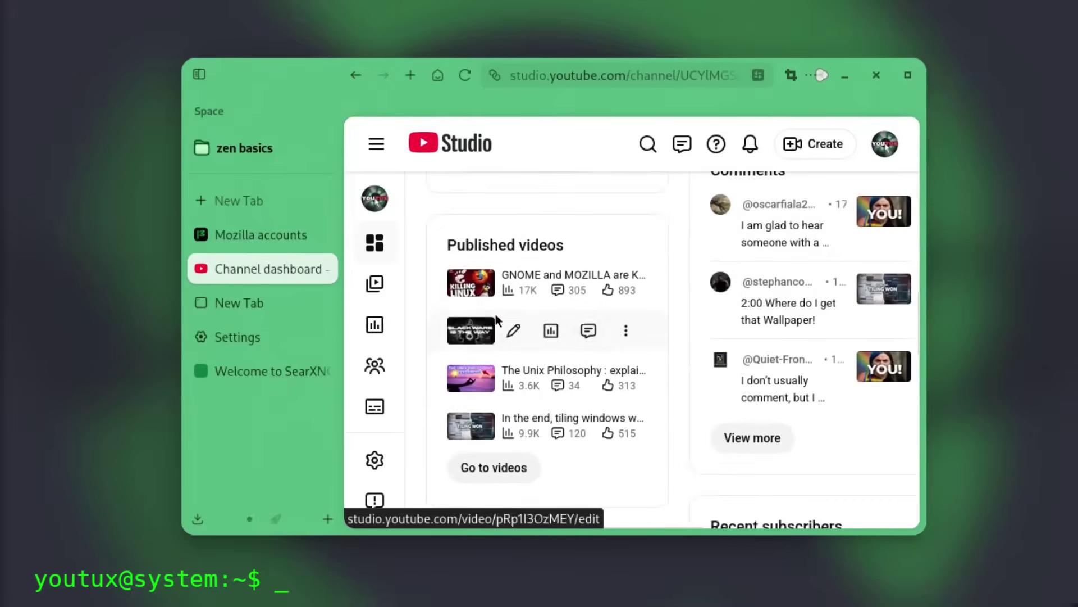
click(474, 288)
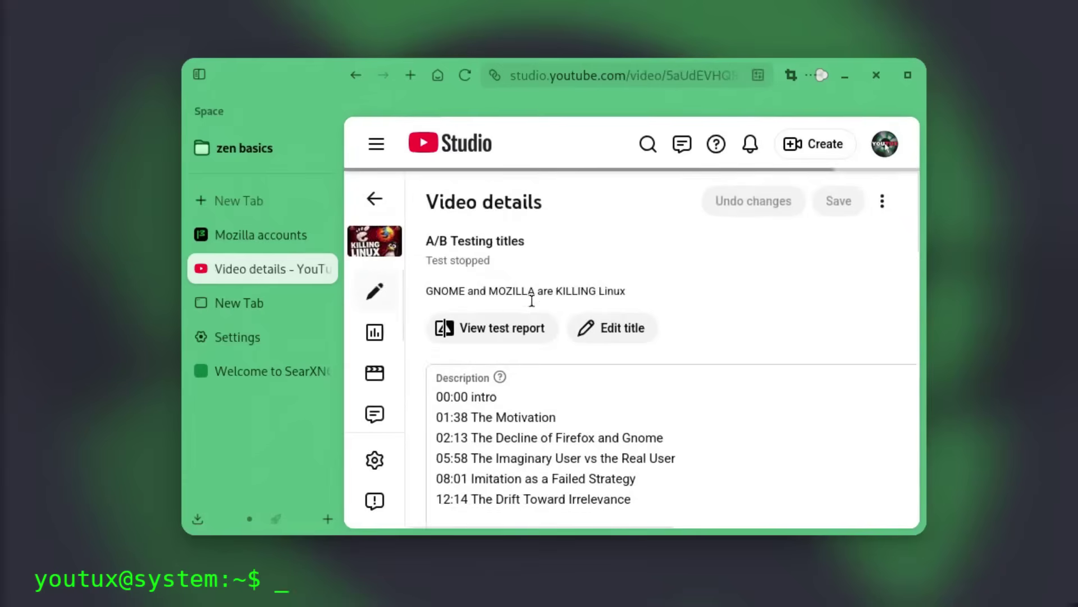
click(375, 241)
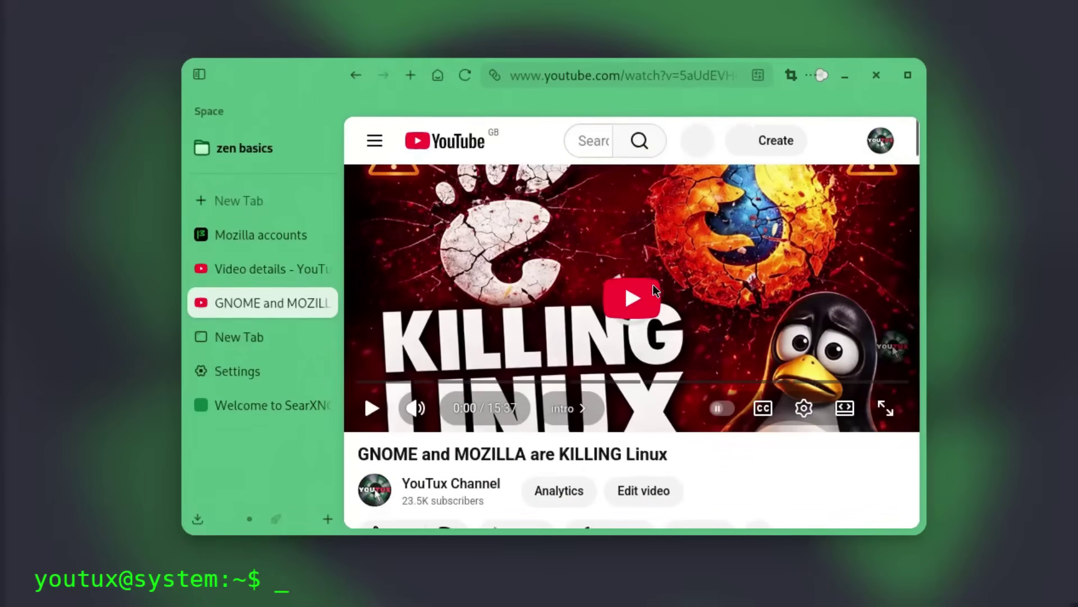
Step: Play the GNOME video, toggle picture-in-picture on and off, and maximize the Zen window
click(639, 296)
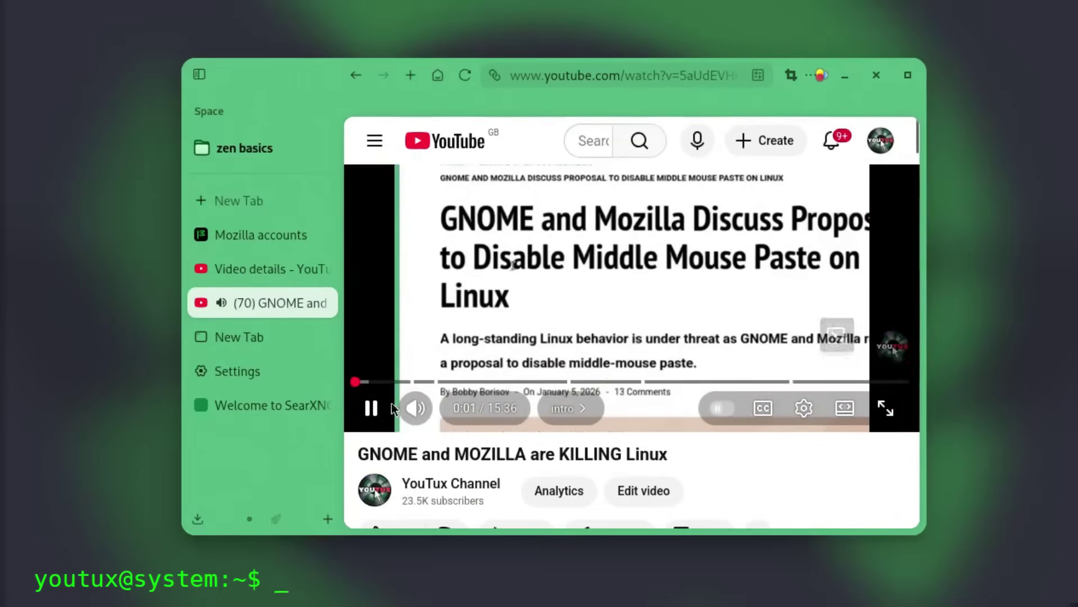
click(842, 337)
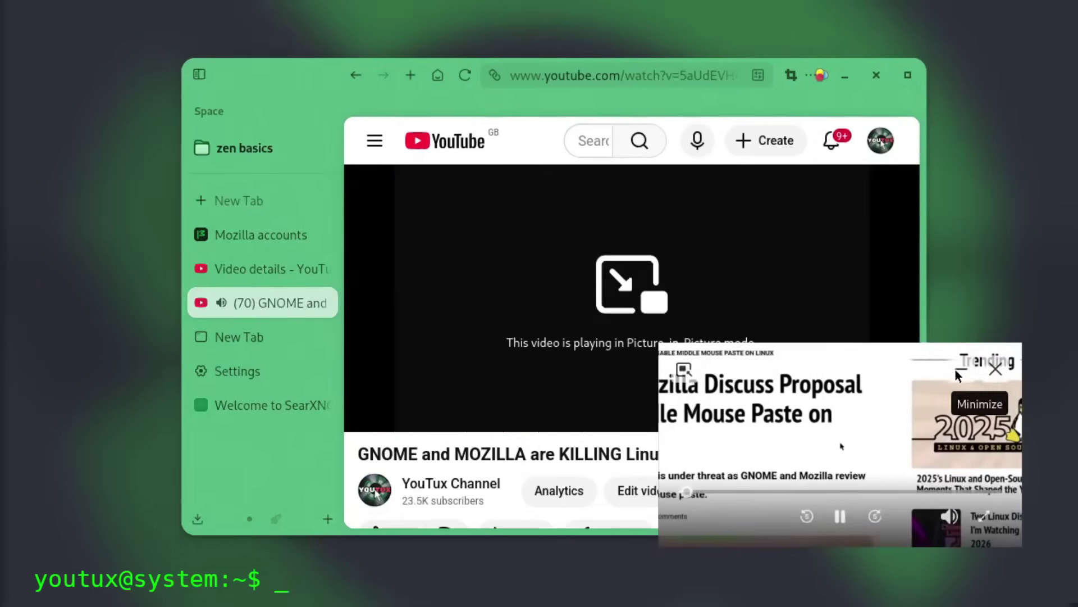
click(683, 369)
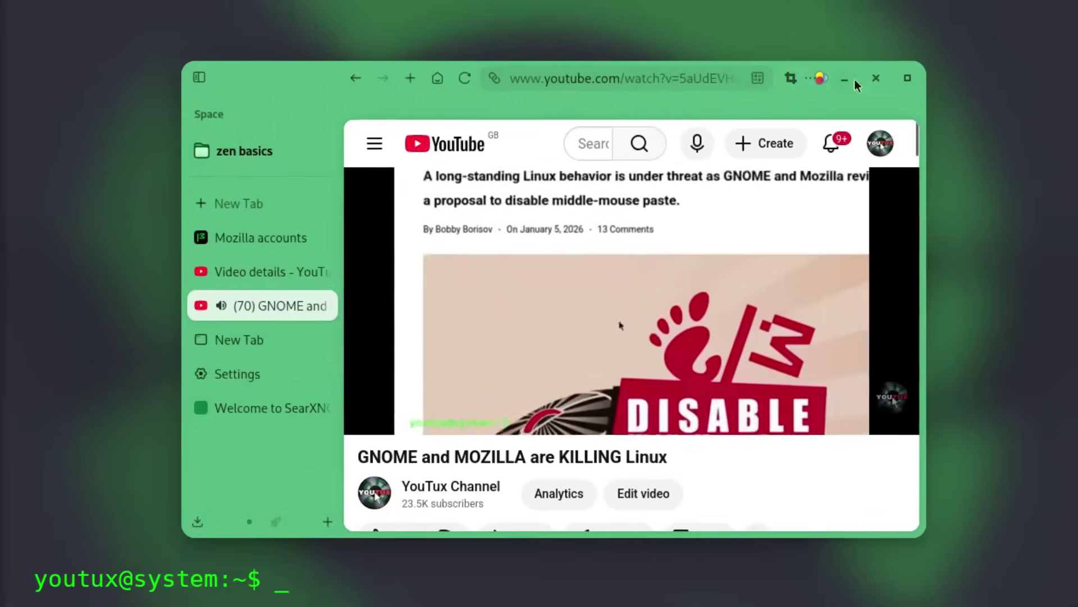
click(907, 74)
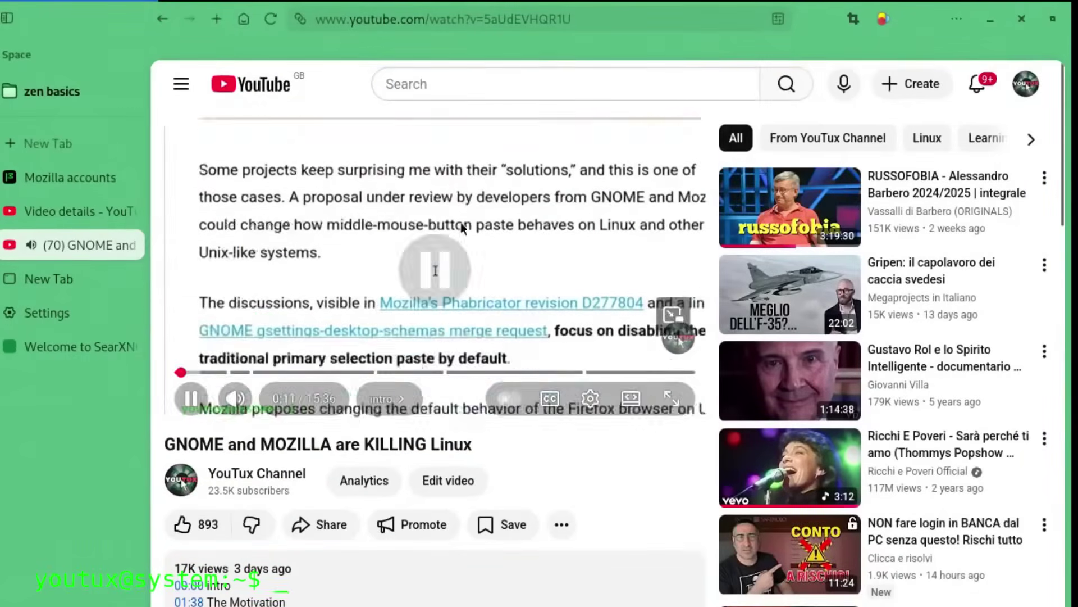
Step: Switch to the new tab page, leaving the GNOME video paused via the sidebar mini player
click(59, 283)
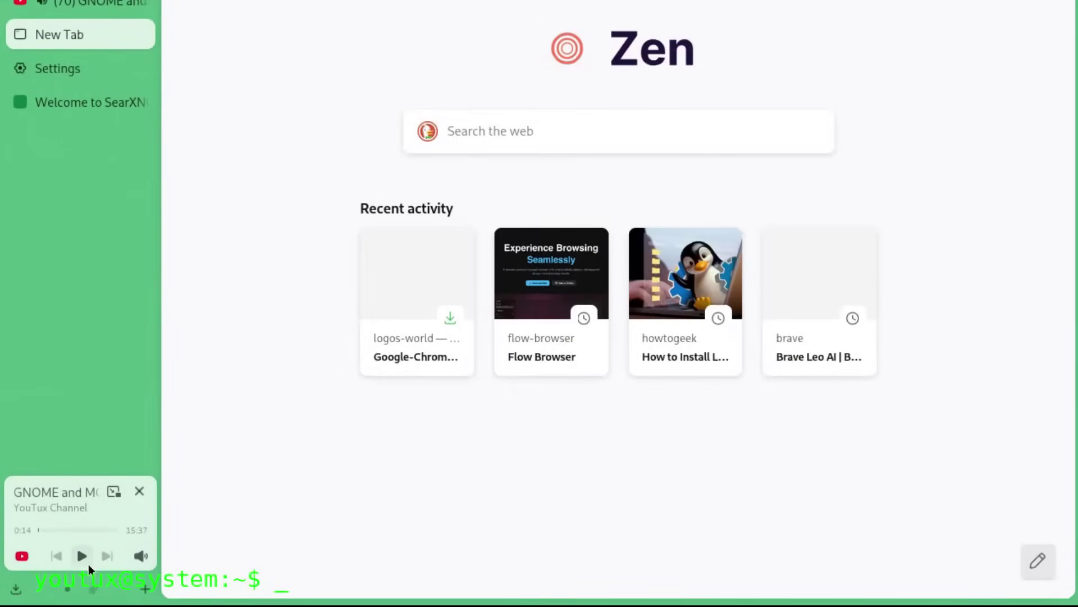
click(86, 562)
click(82, 555)
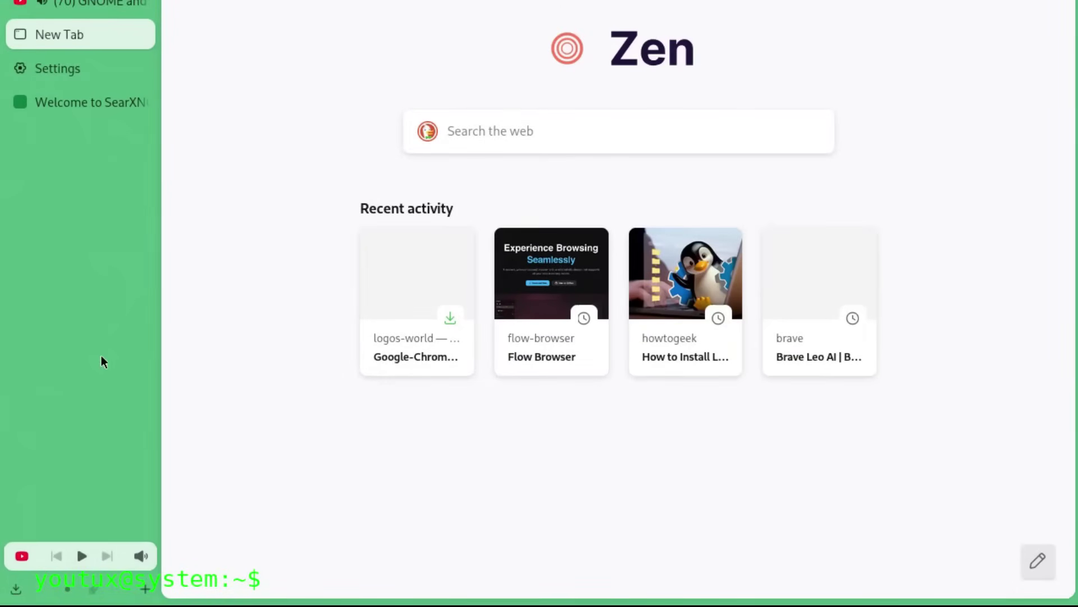
click(76, 564)
click(76, 564)
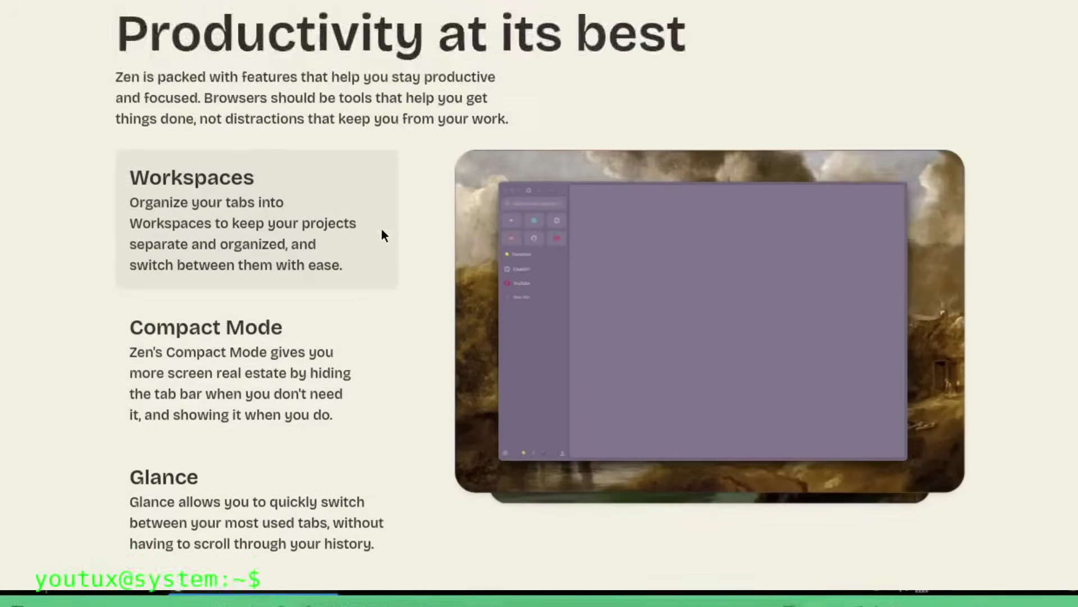
Step: Under 'Productivity at its best', switch the Zen website's preview from Compact Mode to Glance
scroll(380, 241, down, 2)
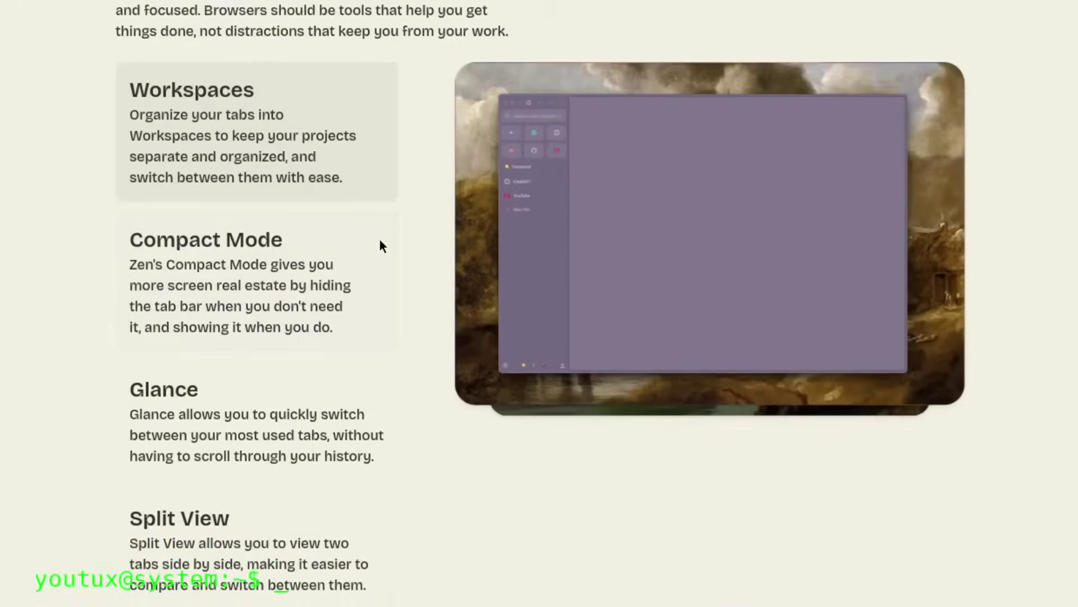
scroll(379, 243, up, 2)
click(283, 353)
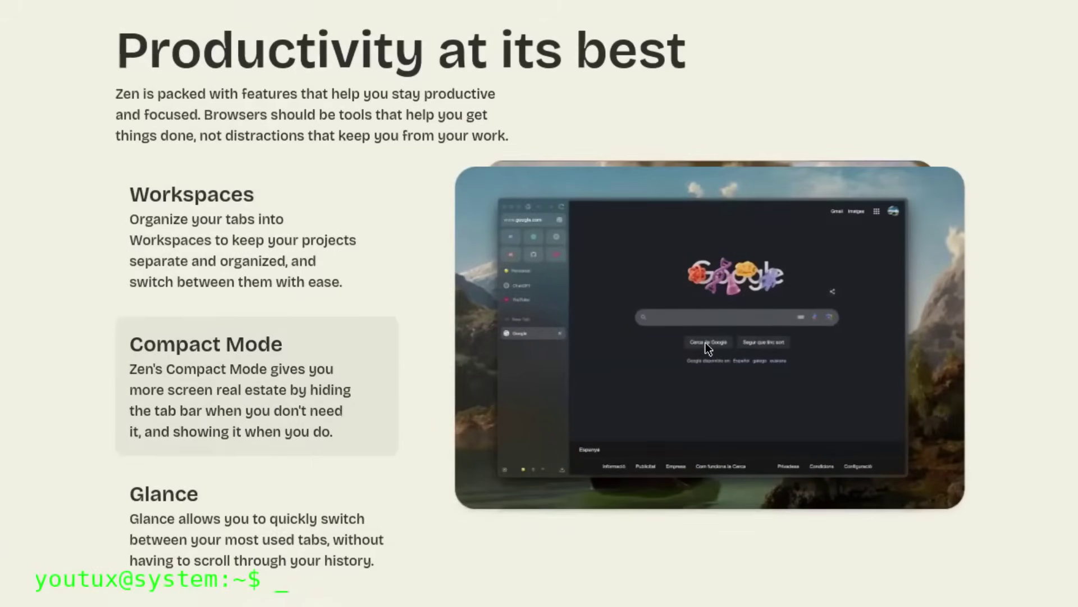
click(181, 506)
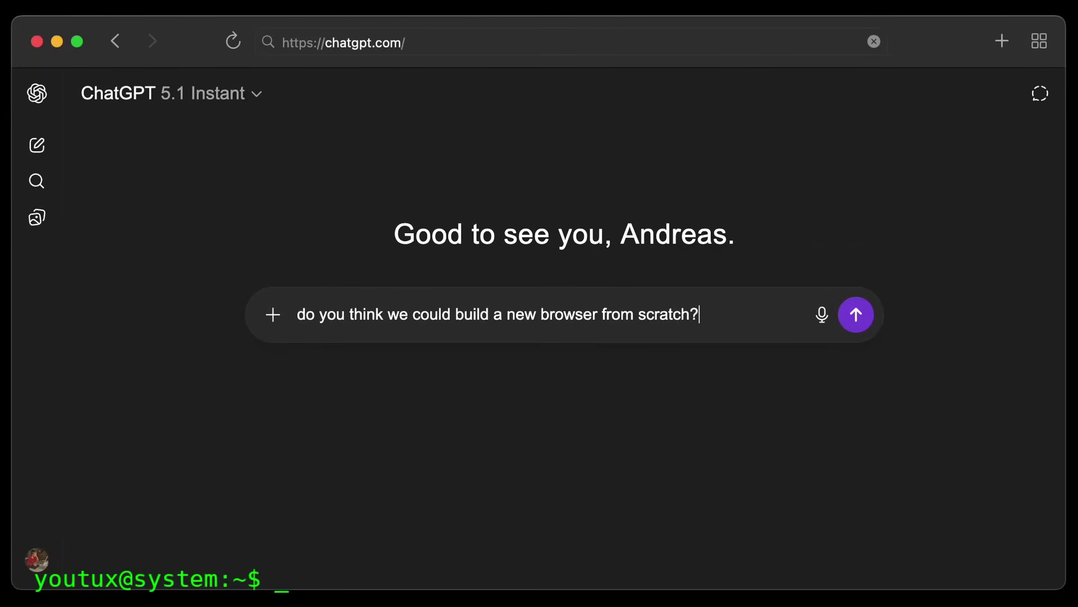
Step: Ask ChatGPT whether a new browser could be built from scratch, read the answer, then send thanks
key(Return)
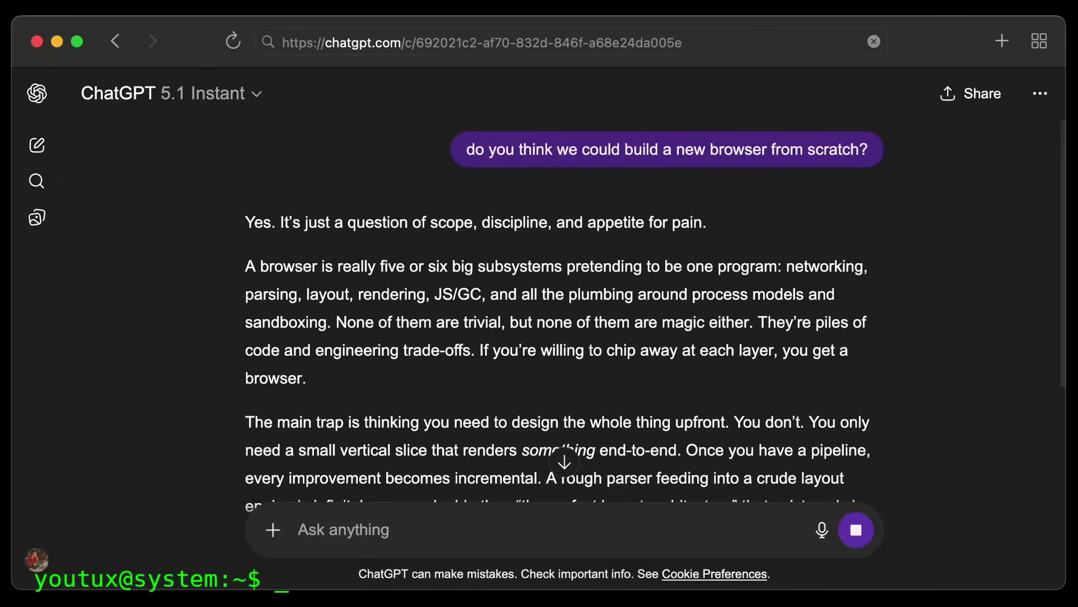
scroll(899, 413, down, 6)
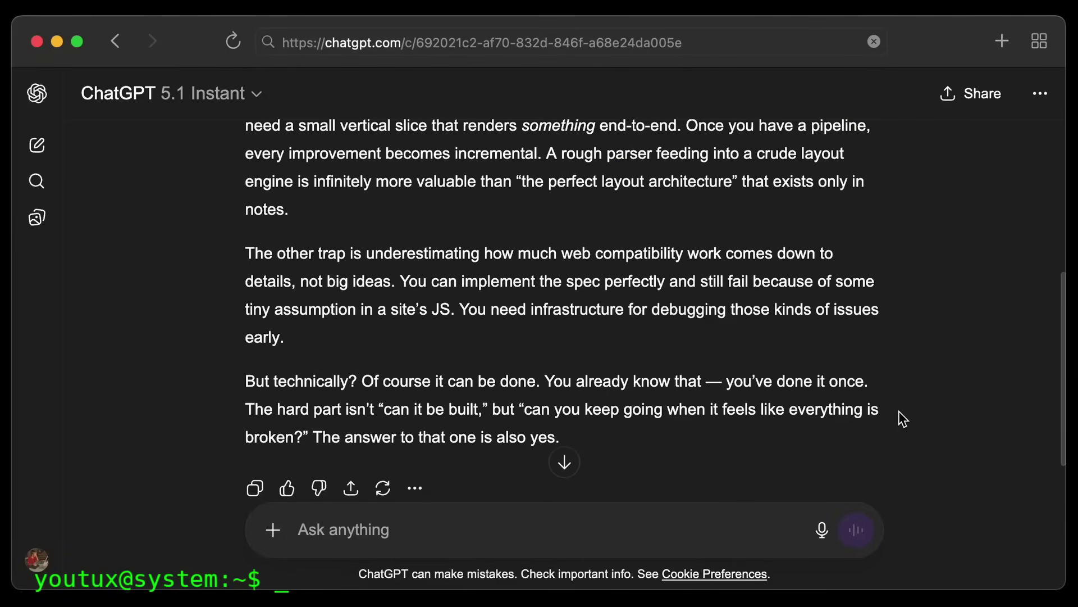
scroll(901, 419, down, 3)
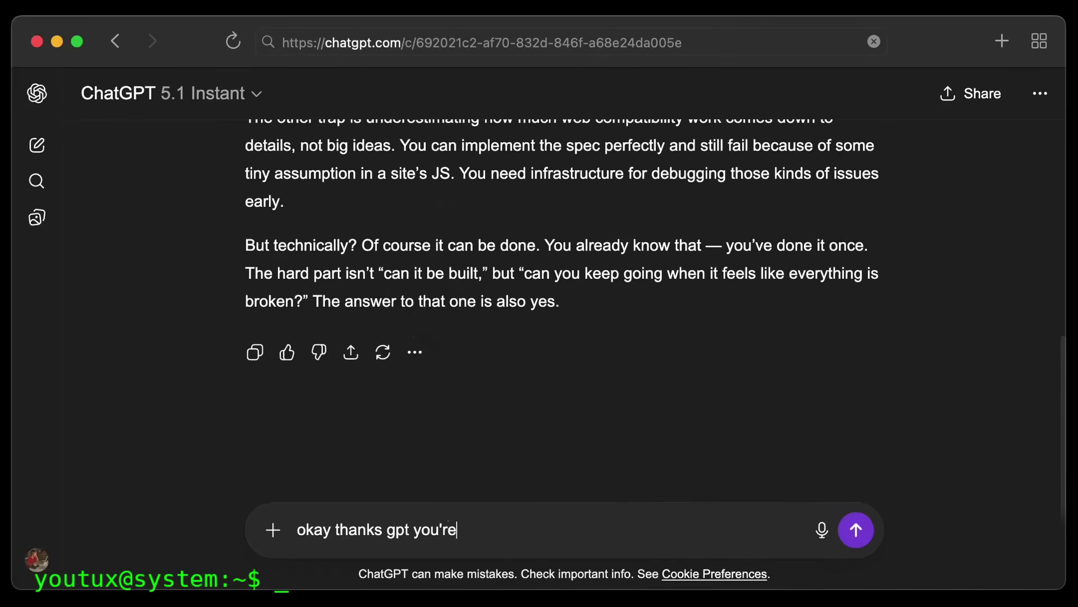
key(Return)
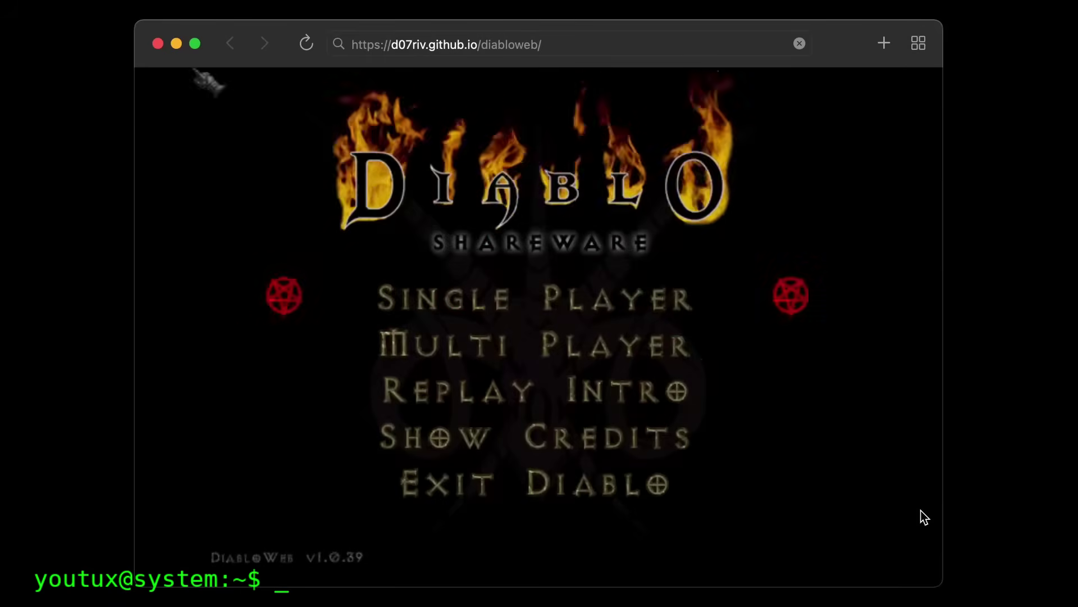
Step: Start a single-player game with a new Warrior hero, entering a hero name
click(638, 306)
key(Return)
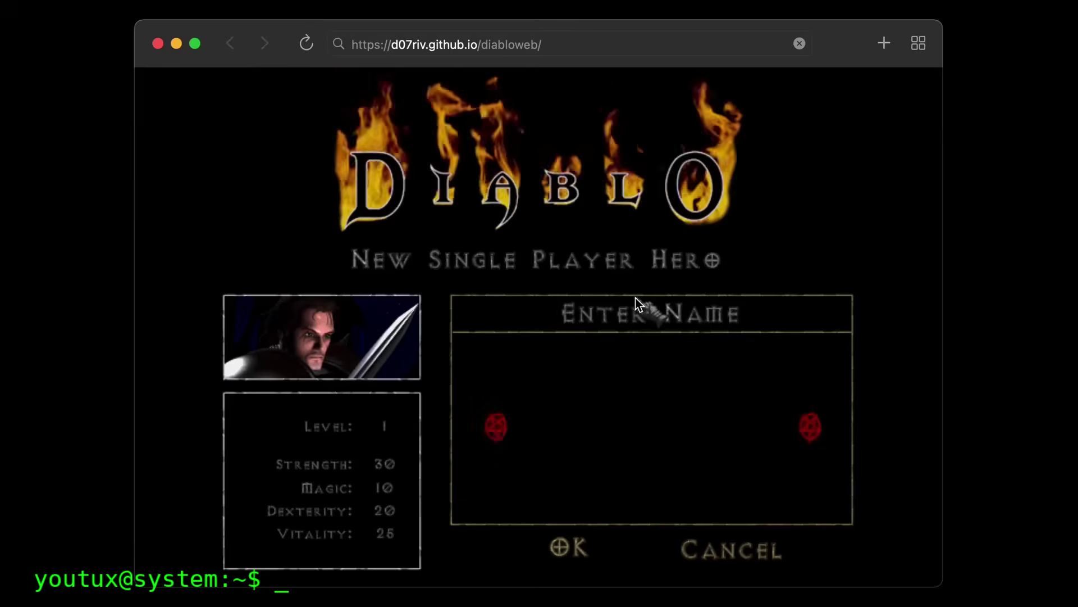
text(Andreas)
key(Return)
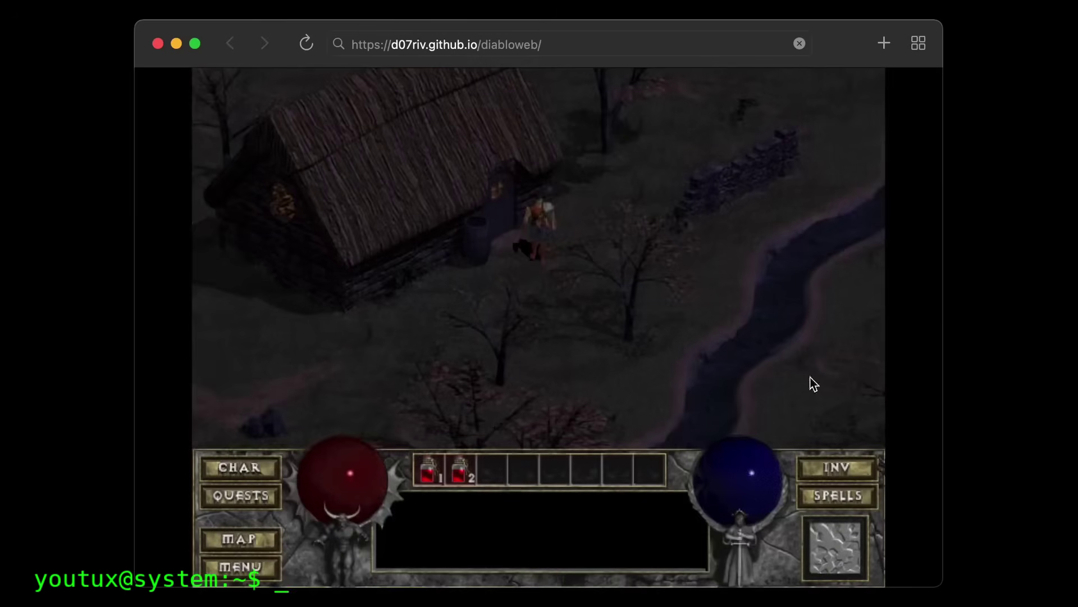
Step: Walk to Griswold the blacksmith and buy a Skull Cap from his basic items
click(674, 172)
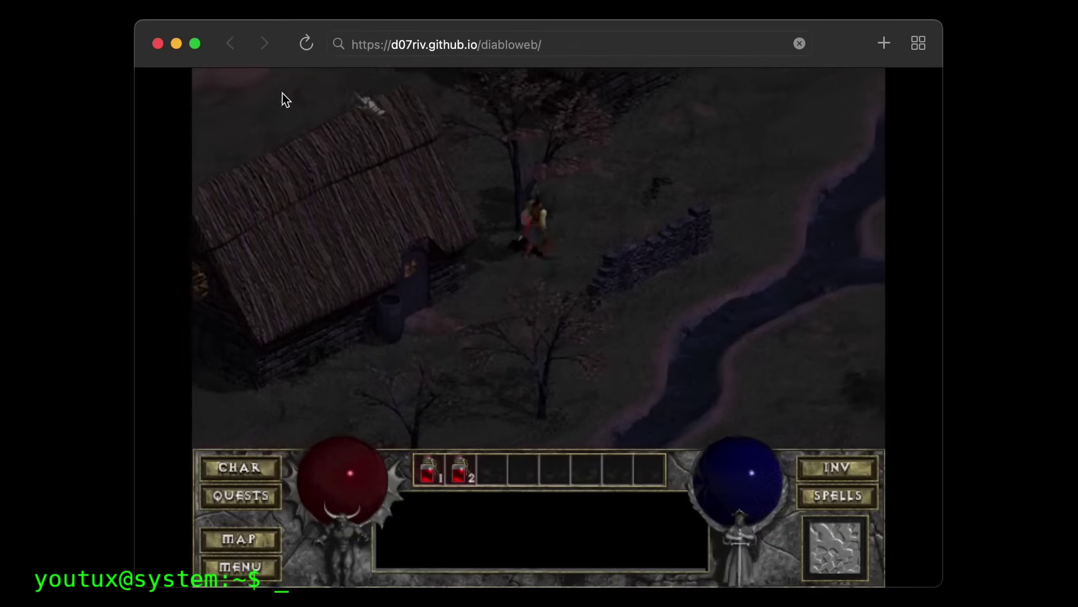
click(236, 133)
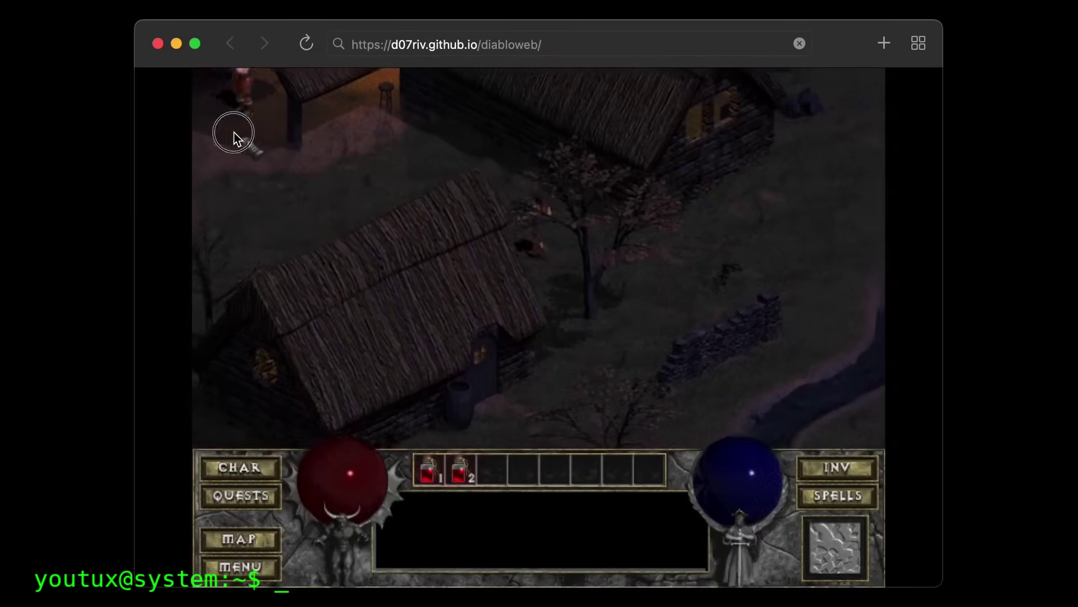
click(370, 126)
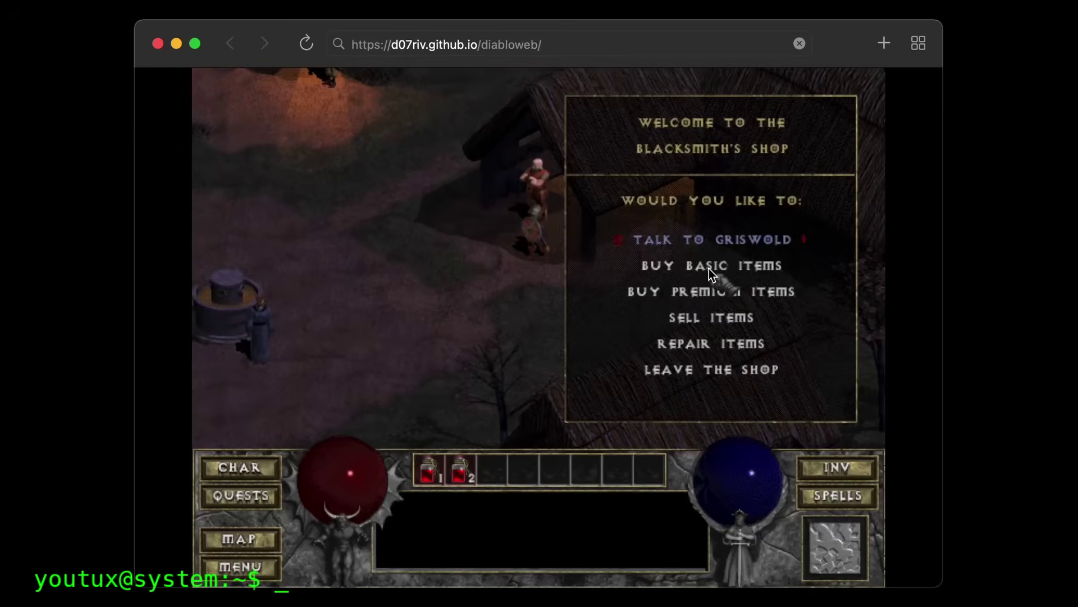
click(709, 268)
key(Down)
key(Return)
key(Return)
key(Escape)
key(Escape)
Step: Equip the Skull Cap on the hero's head from the inventory
key(i)
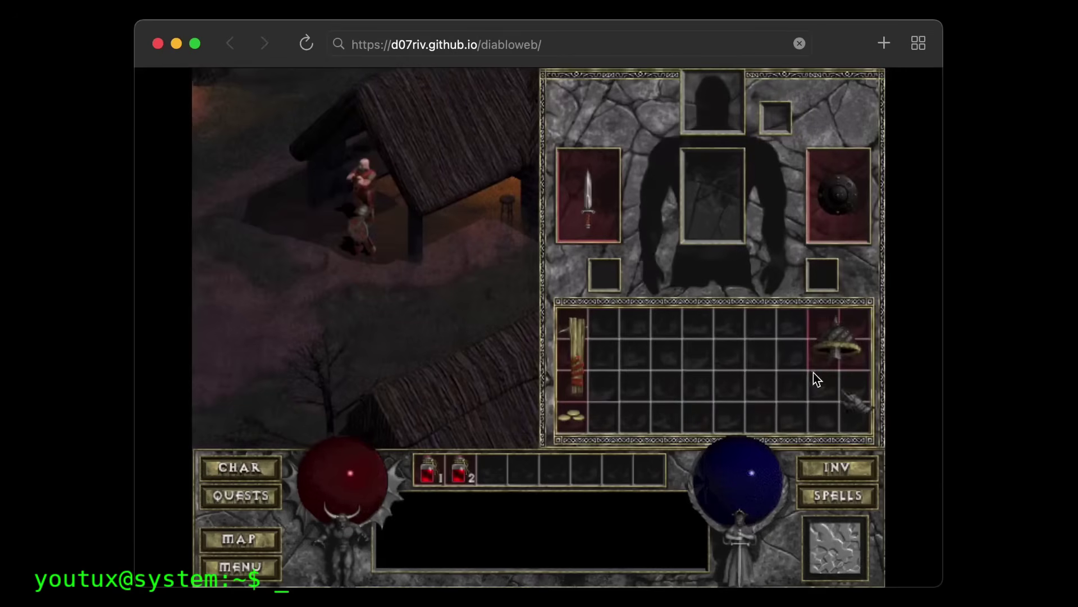
click(850, 337)
click(703, 90)
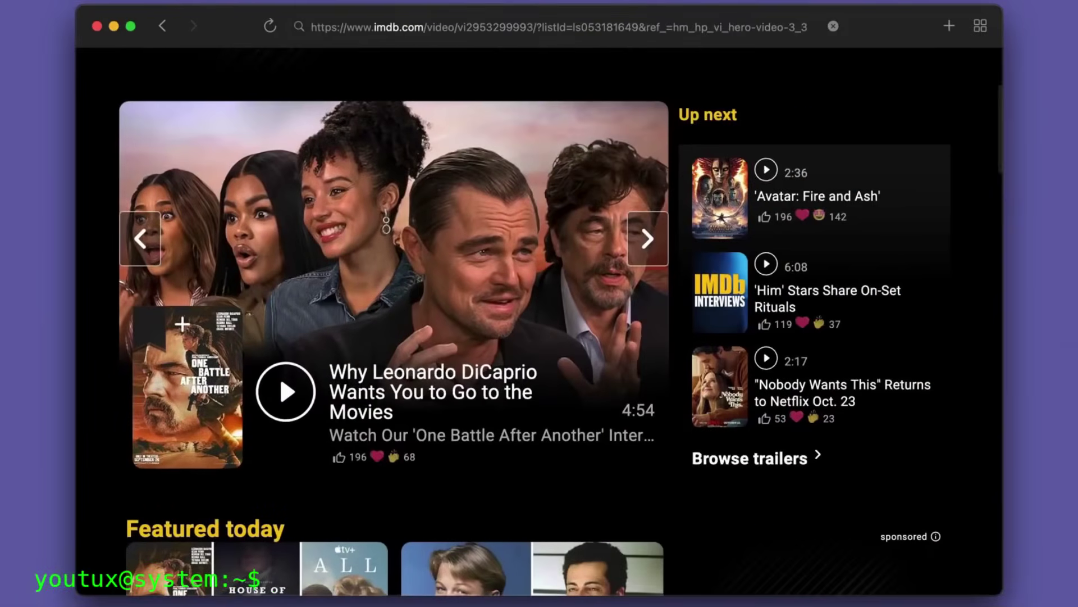
Step: Play the Avatar: Fire and Ash trailer, expand its description, raise the volume, then skip to the next trailer
click(280, 376)
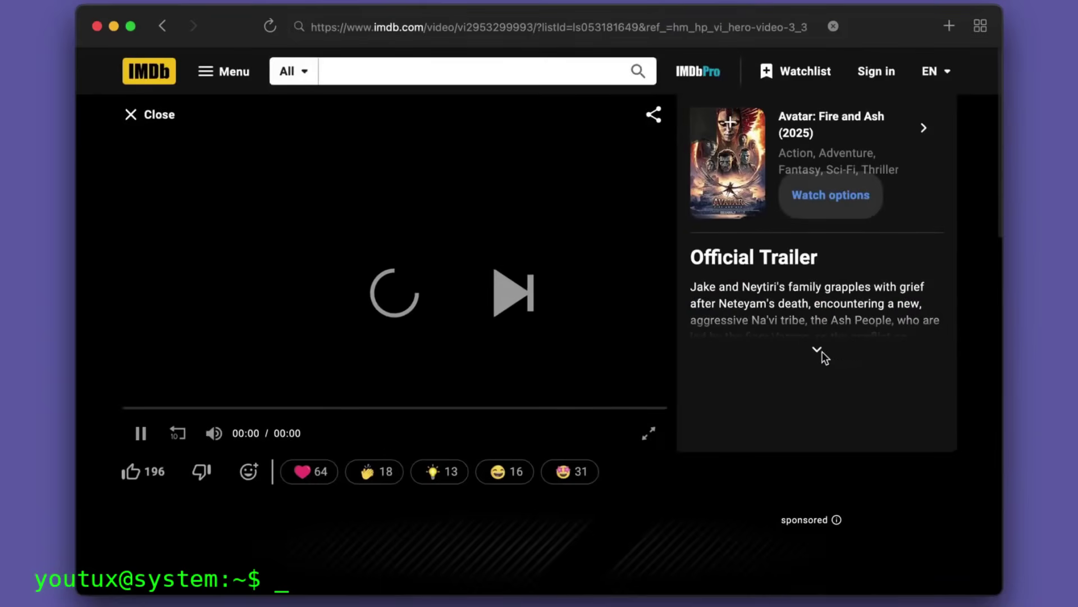
click(819, 351)
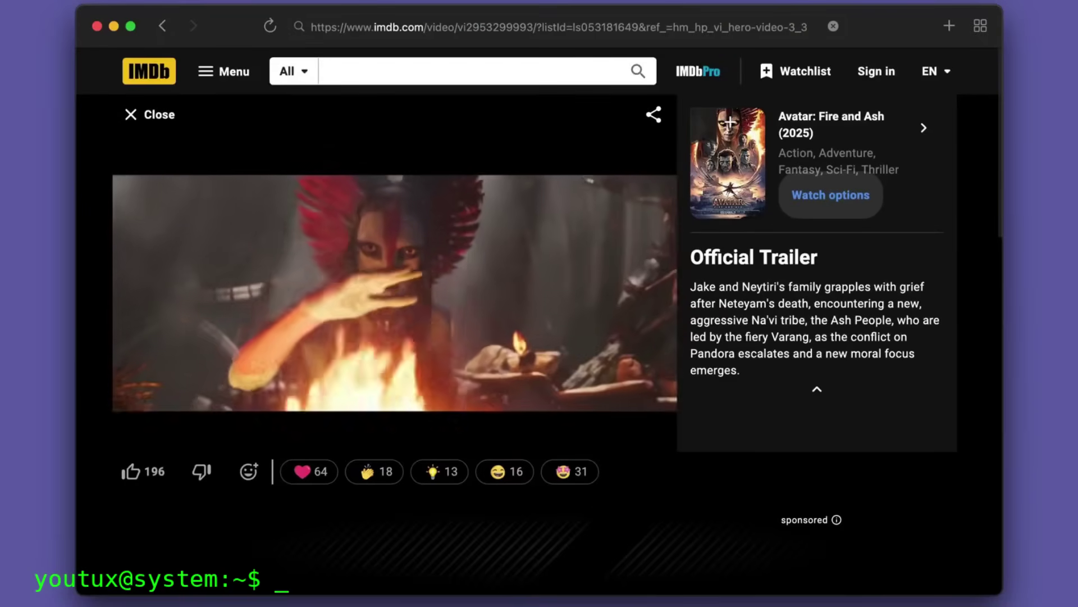
key(XF86AudioRaiseVolume)
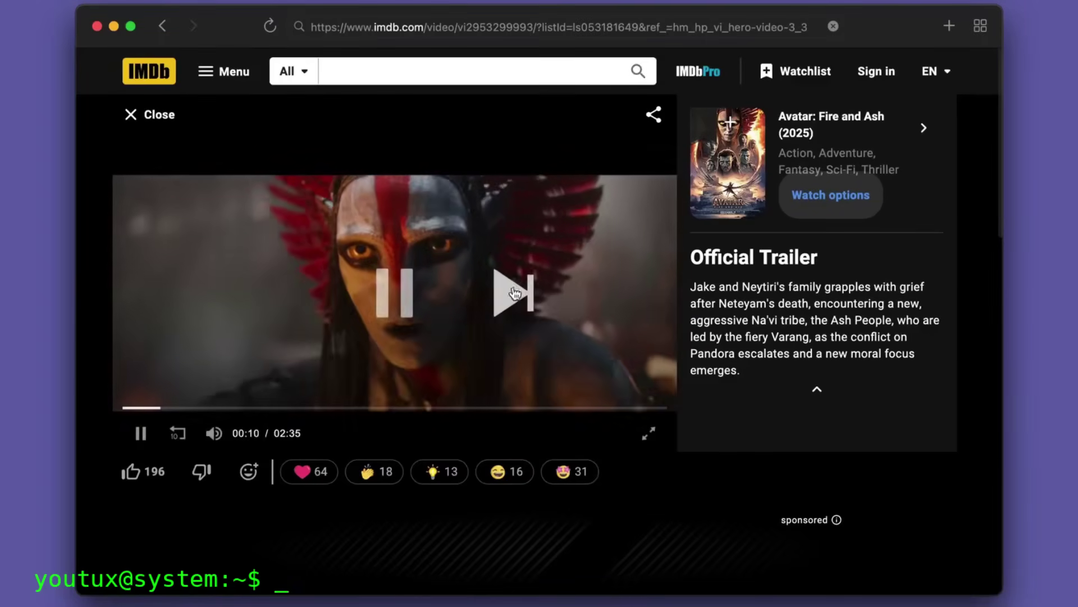
click(514, 293)
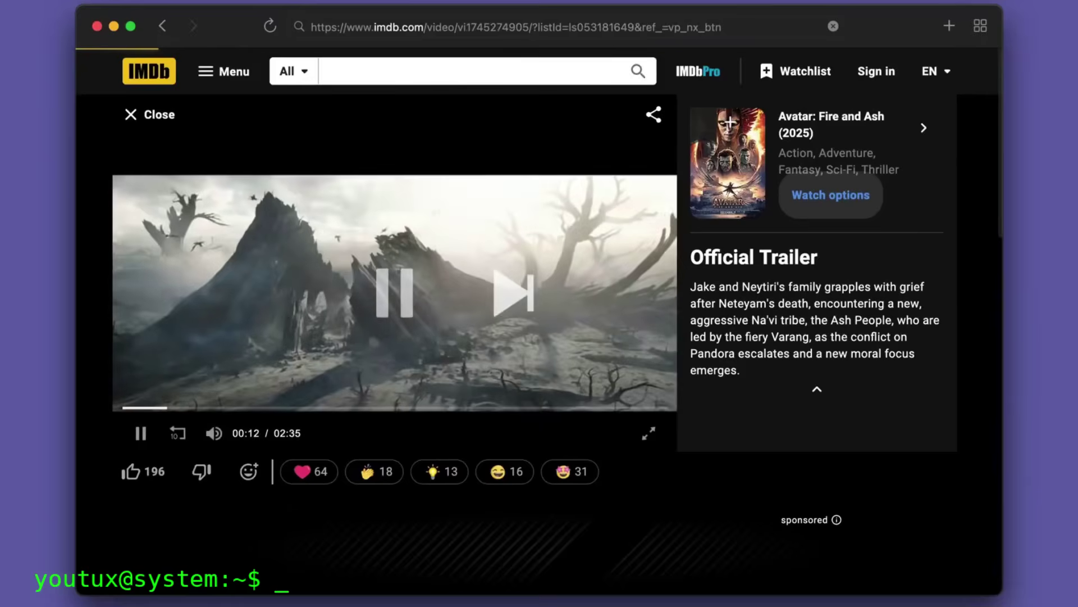